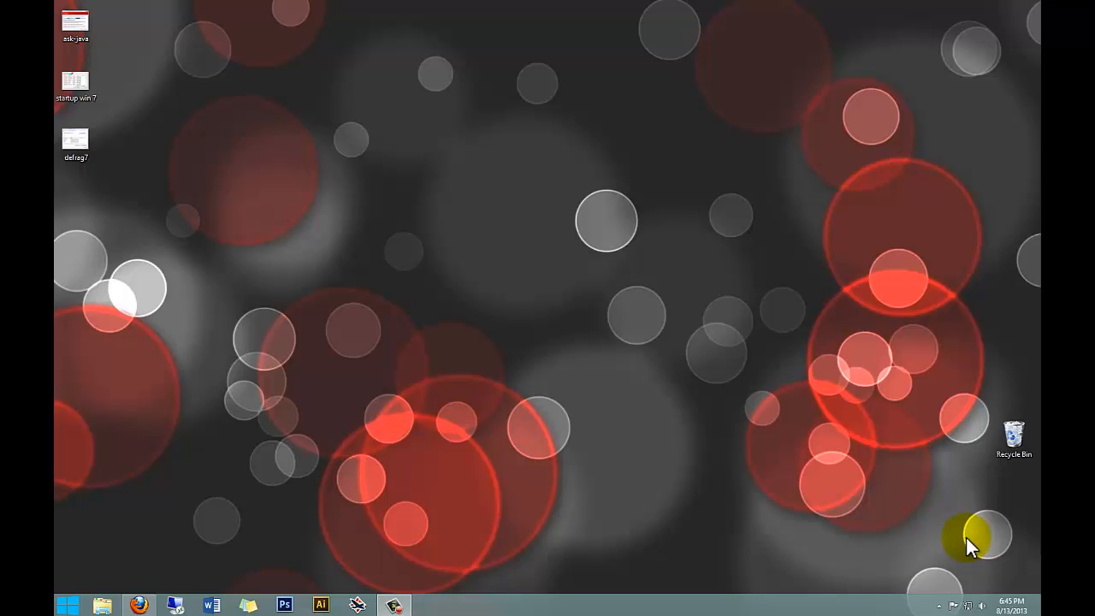
pyautogui.press('super')
pyautogui.write('pro')
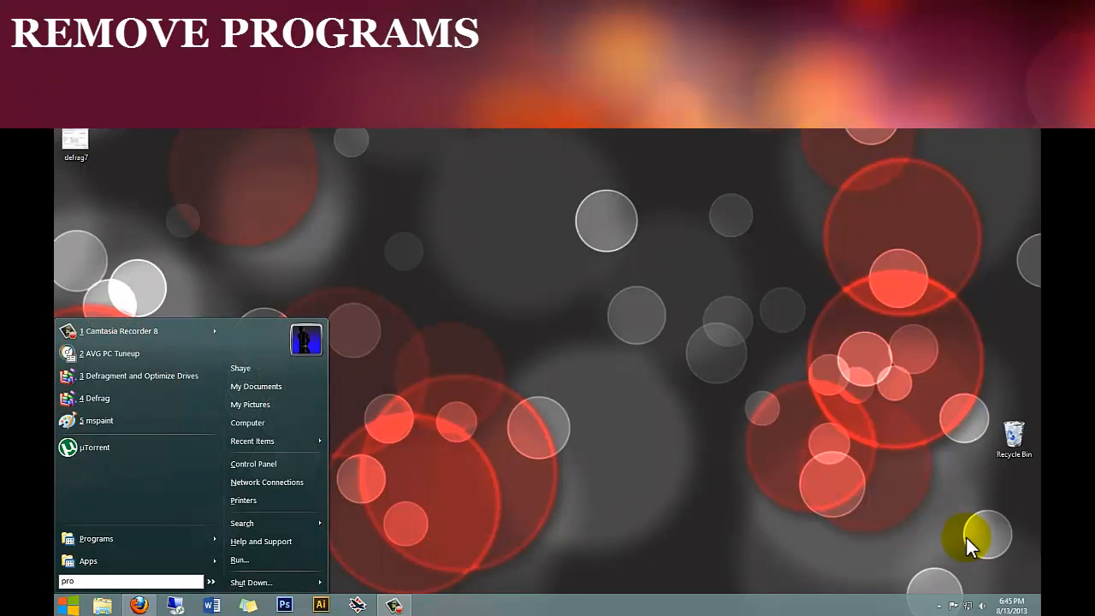
pyautogui.write('gr')
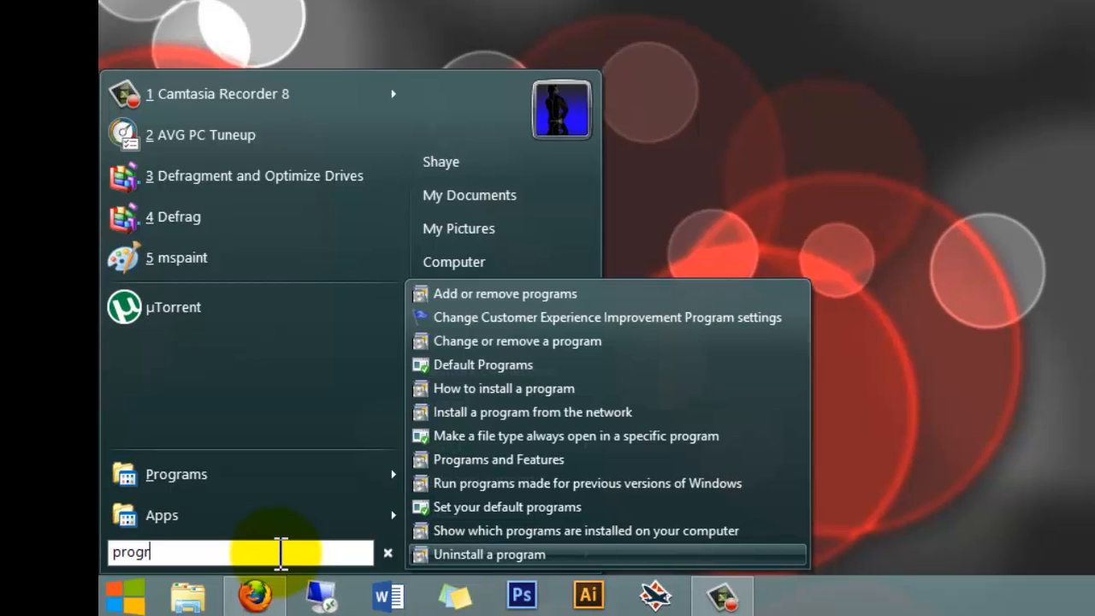
# - Search the system for "progr", open Add or remove programs, and enlarge the Programs and Features window
pyautogui.click(129, 597)
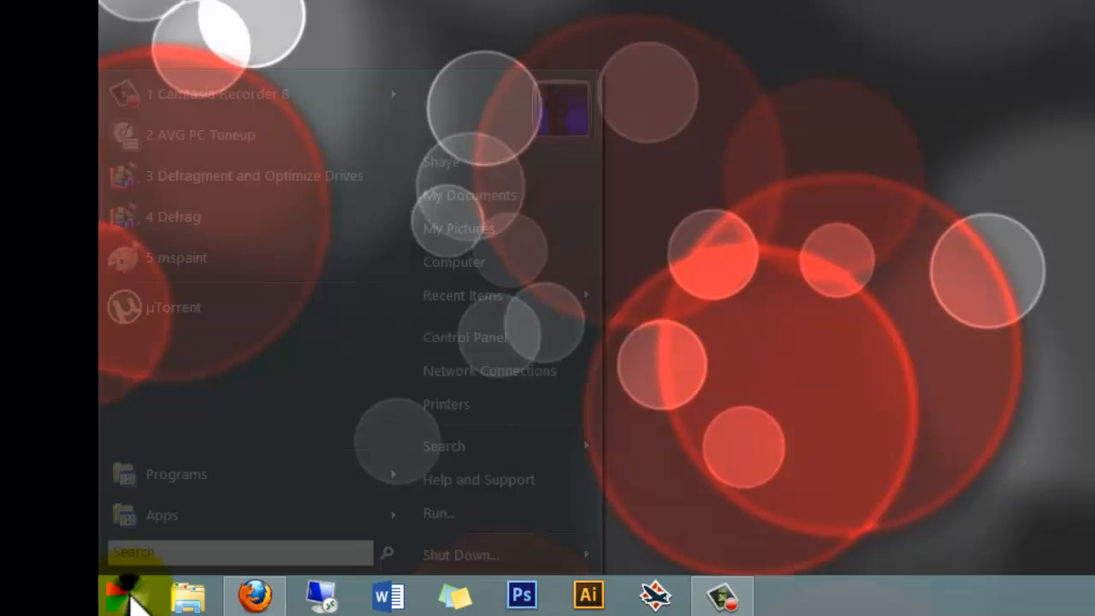
pyautogui.write('pro')
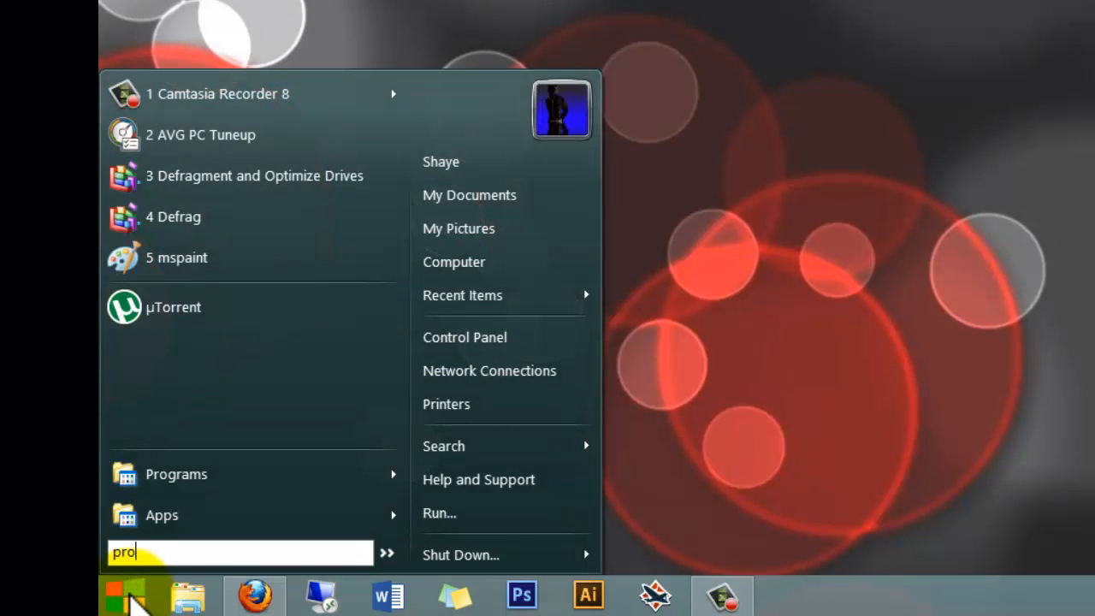
pyautogui.write('gr')
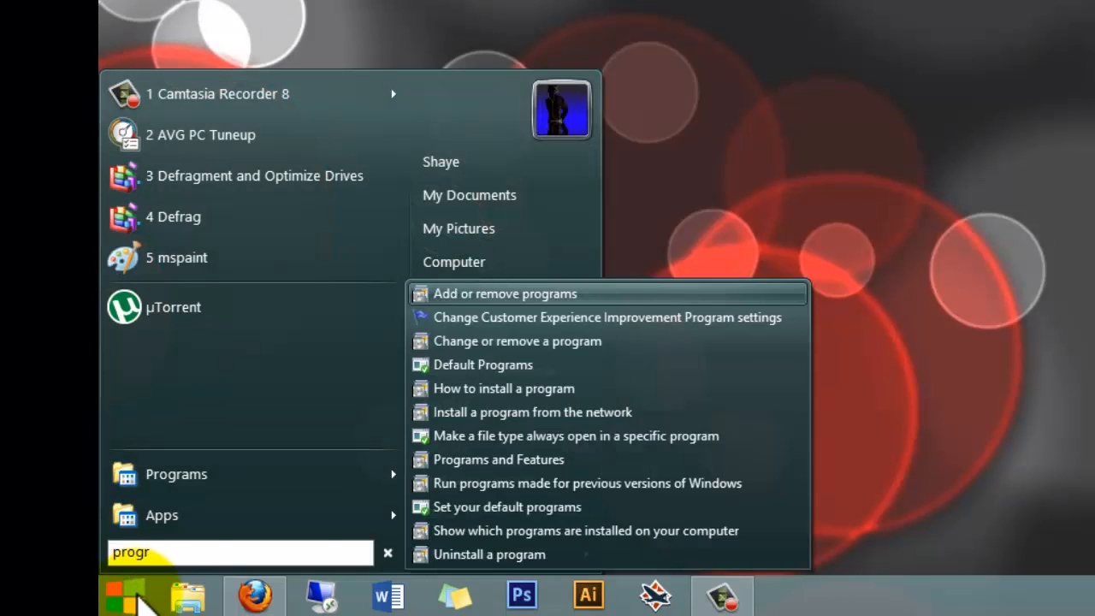
pyautogui.click(532, 298)
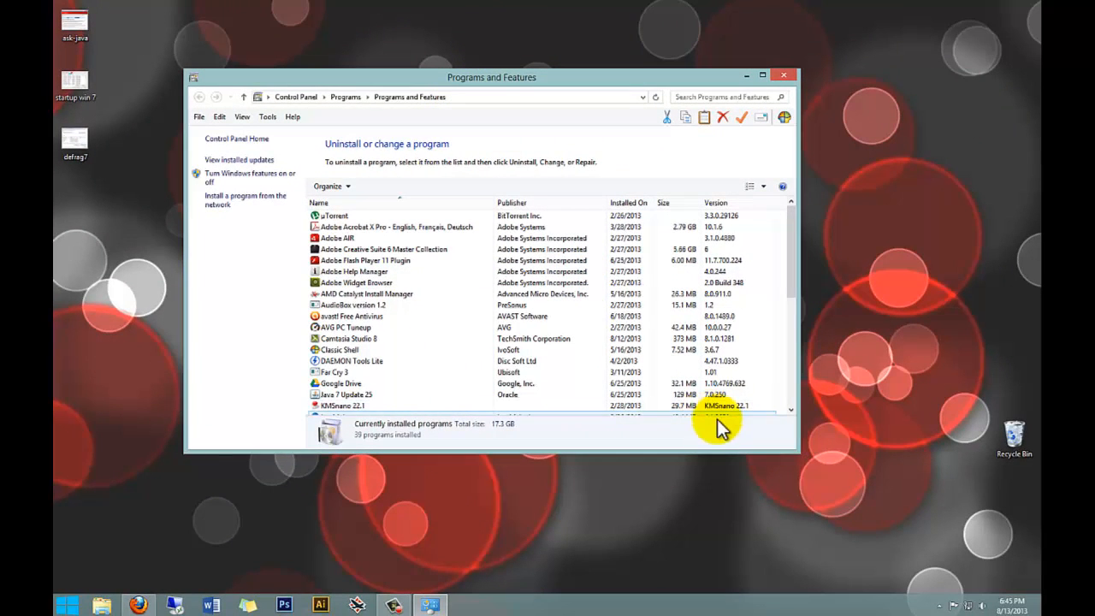
pyautogui.moveTo(792, 448); pyautogui.dragTo(905, 541)
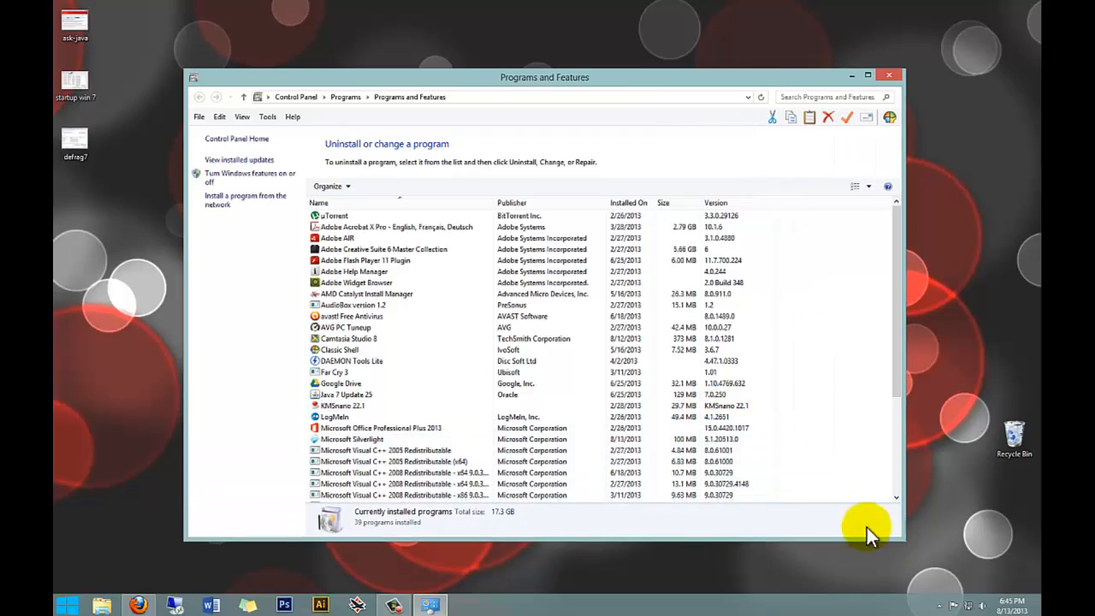
# - Look through the installed programs for removal candidates such as Microsoft Office Professional Plus 2013 and Far Cry 3, and close the window
pyautogui.click(471, 427)
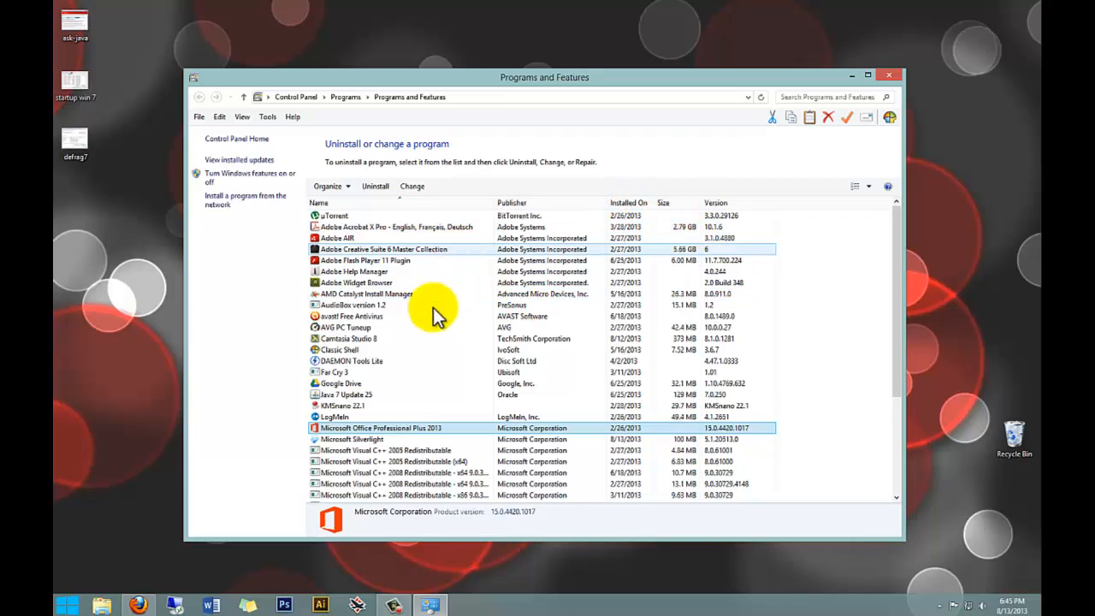
pyautogui.click(390, 372)
pyautogui.scroll(-4, 423, 445)
pyautogui.scroll(-1, 423, 445)
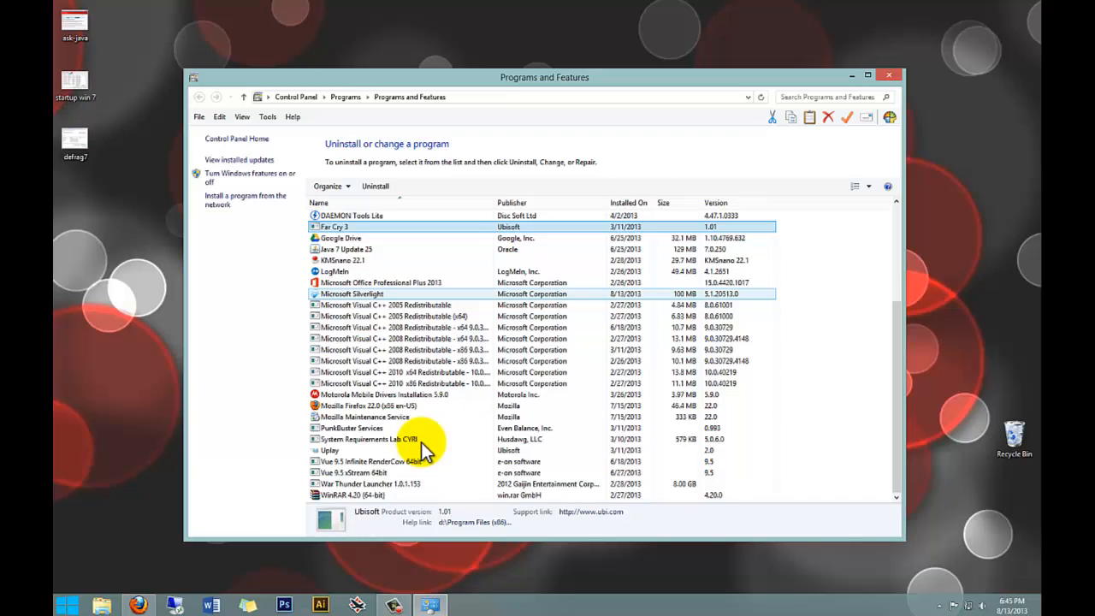
pyautogui.scroll(4, 423, 445)
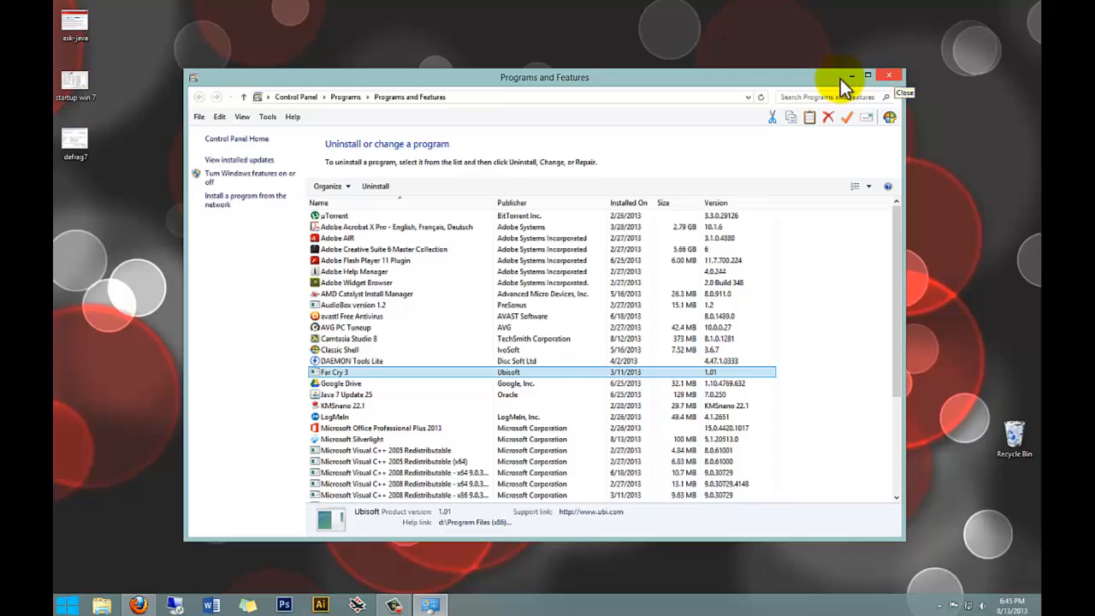
pyautogui.moveTo(795, 79); pyautogui.dragTo(743, 58)
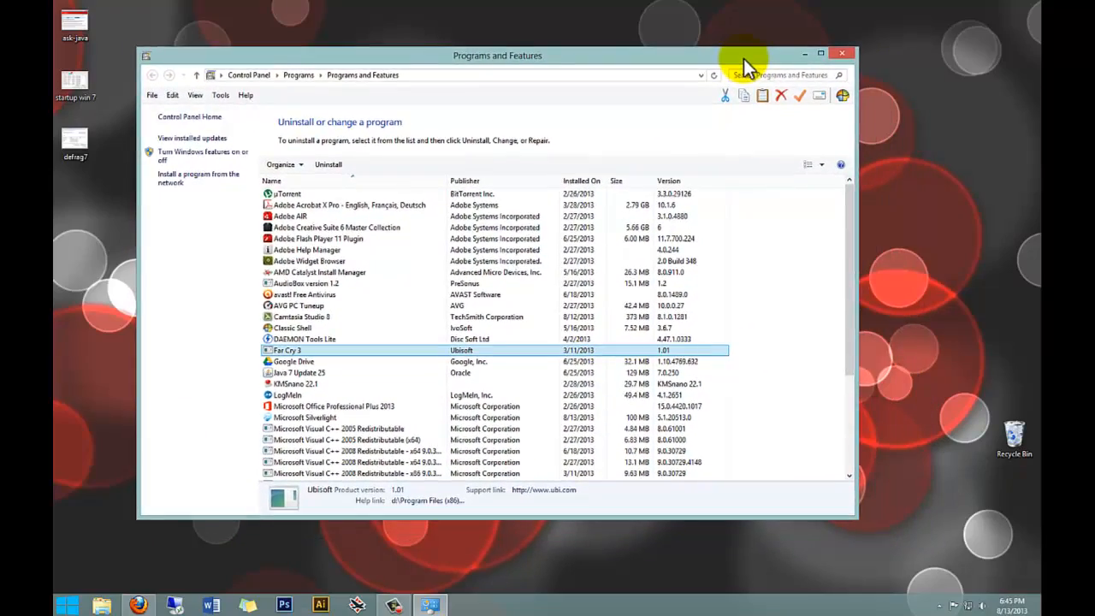
pyautogui.click(841, 54)
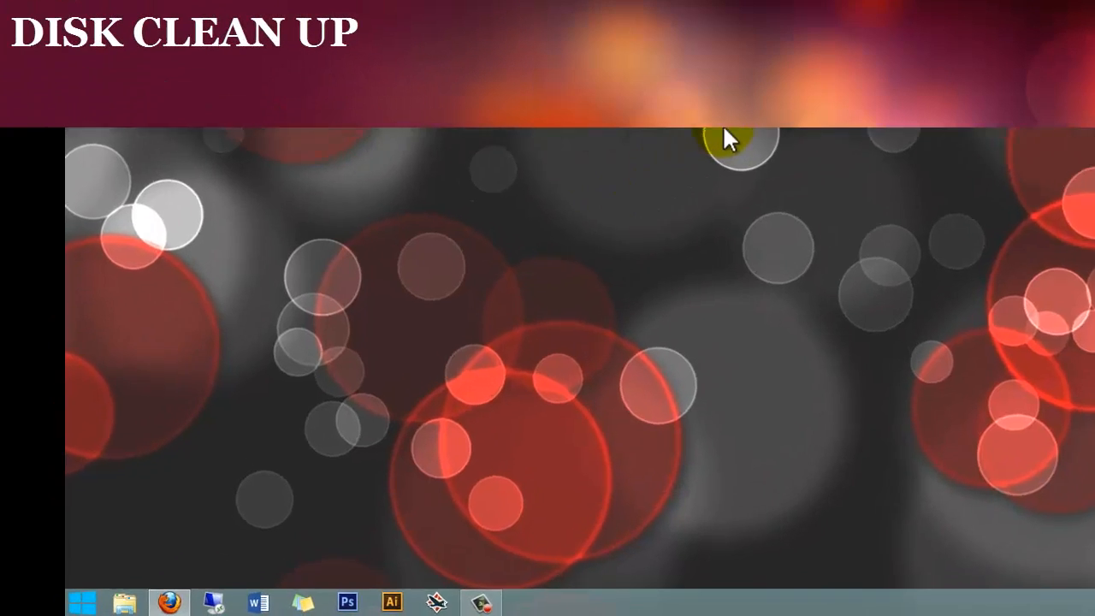
# - Search the system for "disk" and start Disk Cleanup on the C: drive
pyautogui.press('super')
pyautogui.write('disk')
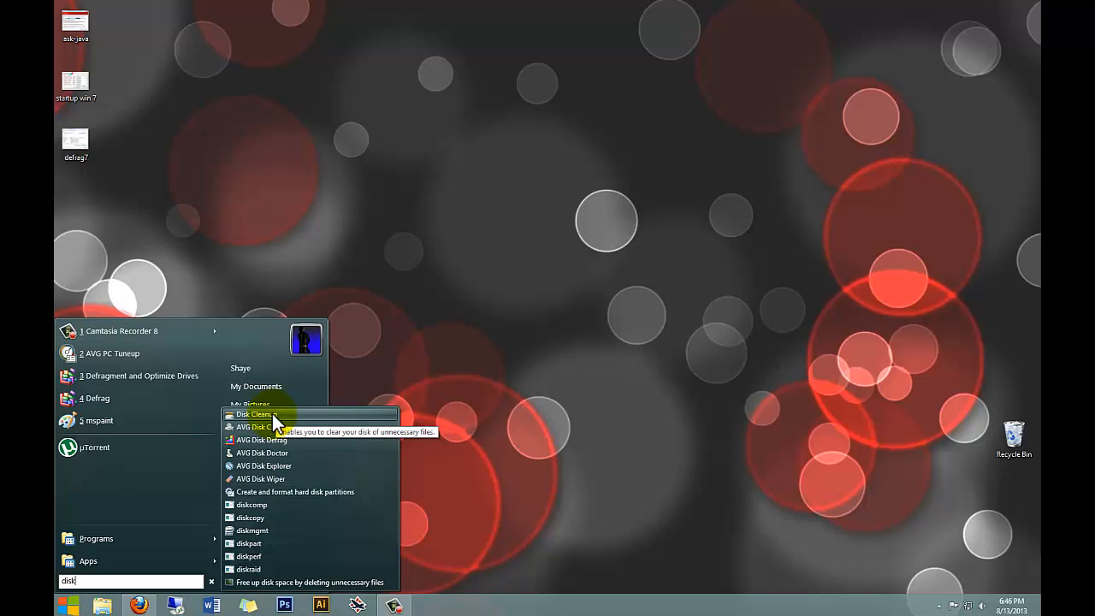
pyautogui.click(274, 416)
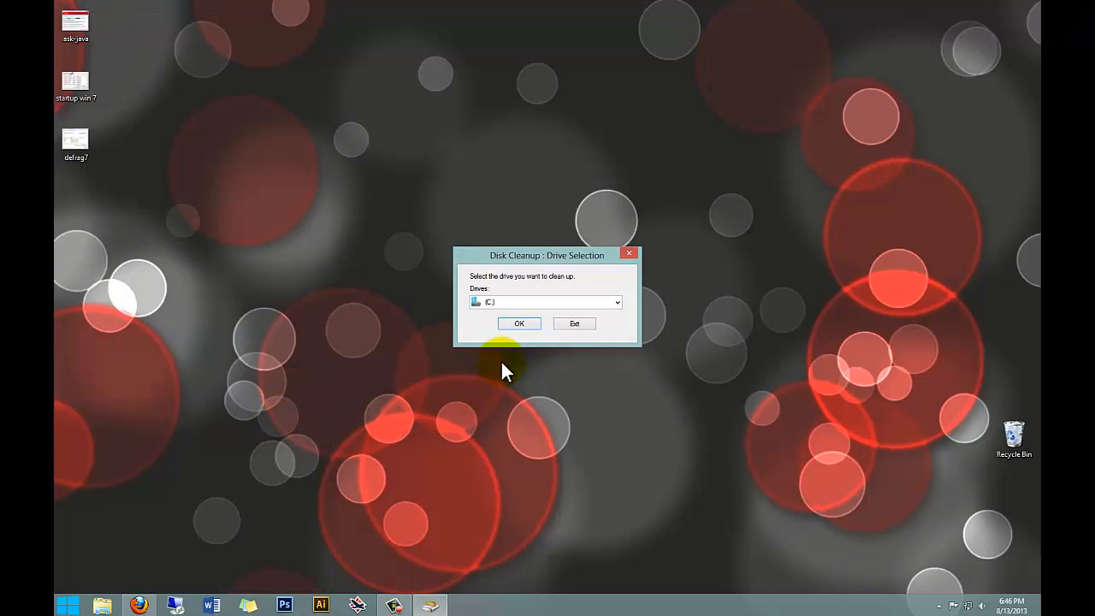
pyautogui.click(522, 323)
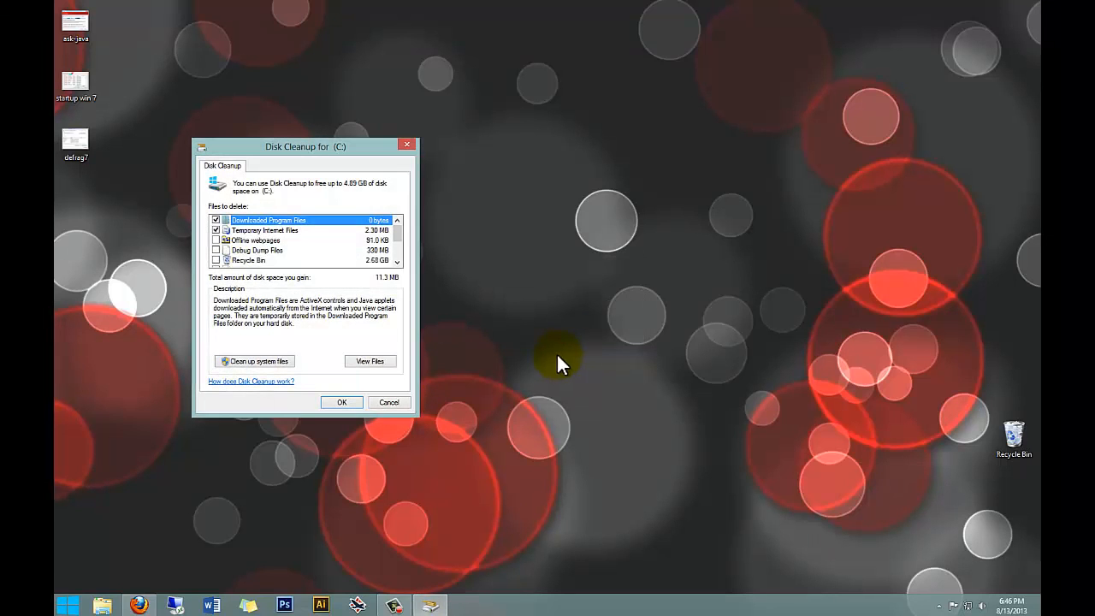
pyautogui.moveTo(373, 150); pyautogui.dragTo(590, 149)
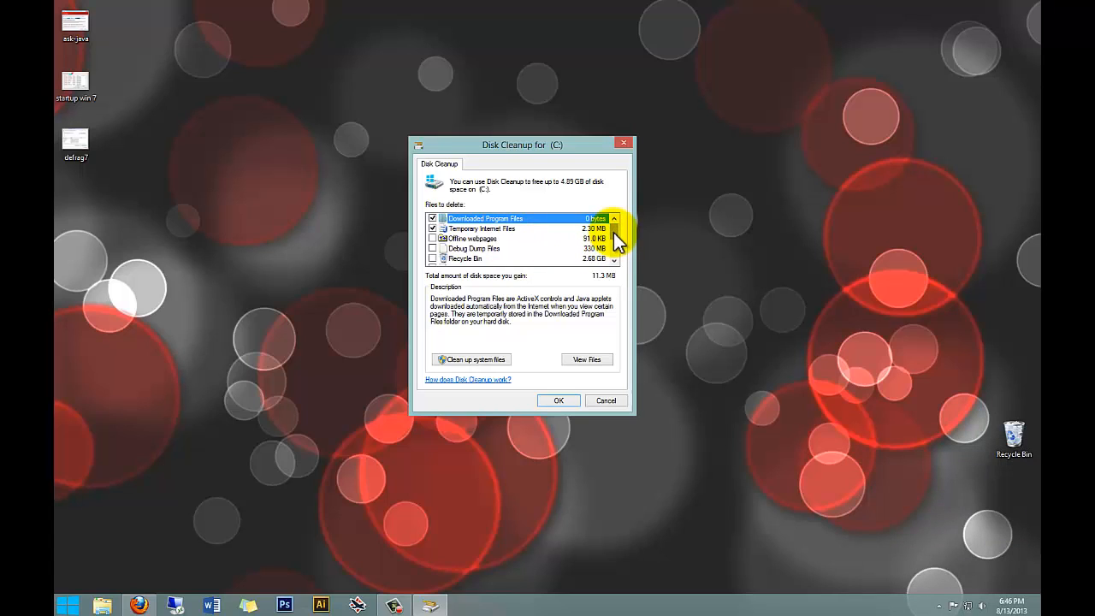
# - Mark all remaining file categories for deletion, including Offline webpages, Debug Dump Files, Recycle Bin, Setup Log Files, memory dumps, Temporary files and archived error reports
pyautogui.scroll(-1, 614, 234)
pyautogui.scroll(1, 611, 231)
pyautogui.click(433, 248)
pyautogui.scroll(-2, 435, 250)
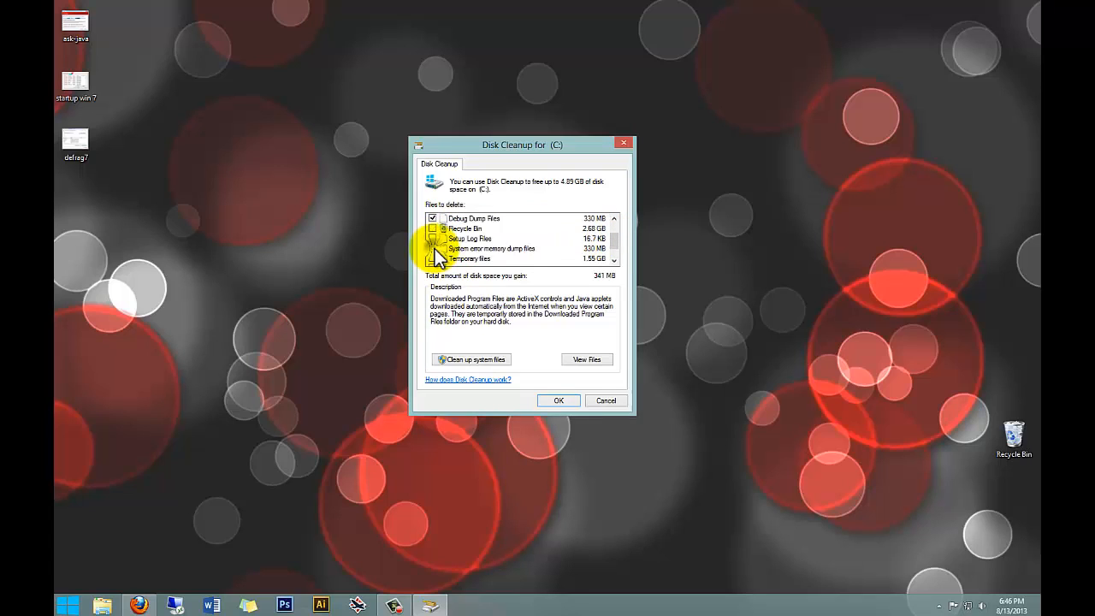
pyautogui.scroll(1, 437, 253)
pyautogui.click(434, 238)
pyautogui.click(433, 248)
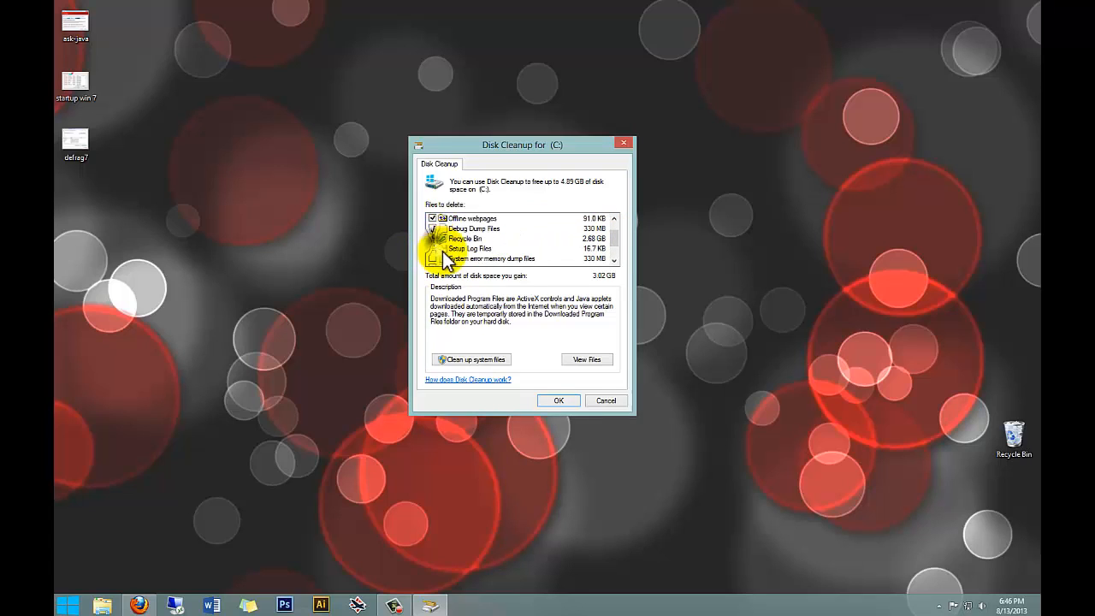
pyautogui.scroll(-1, 441, 254)
pyautogui.click(434, 228)
pyautogui.click(433, 239)
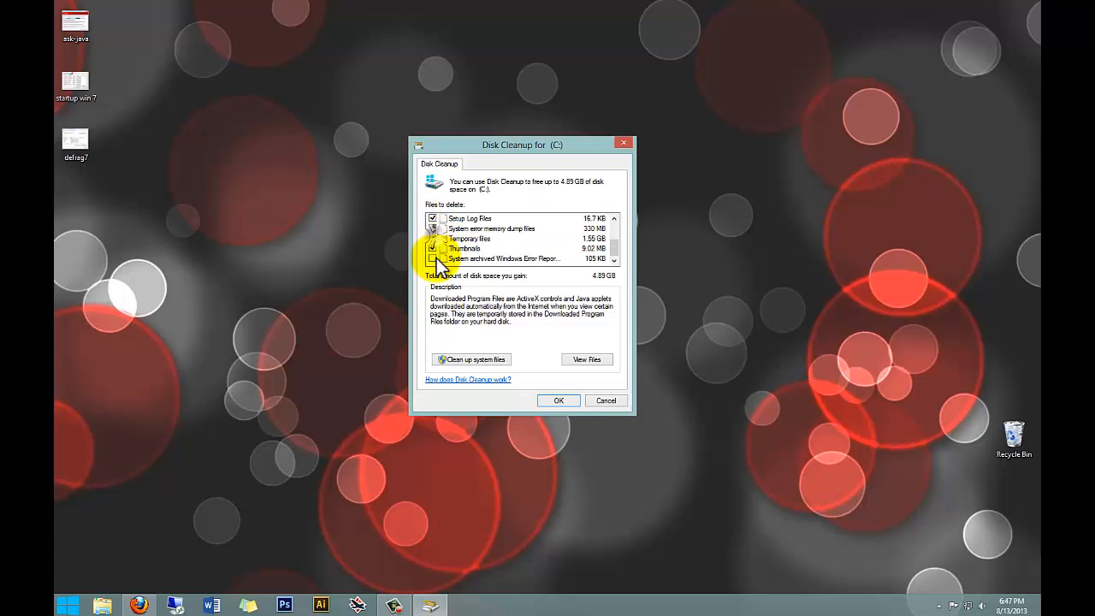
pyautogui.click(432, 258)
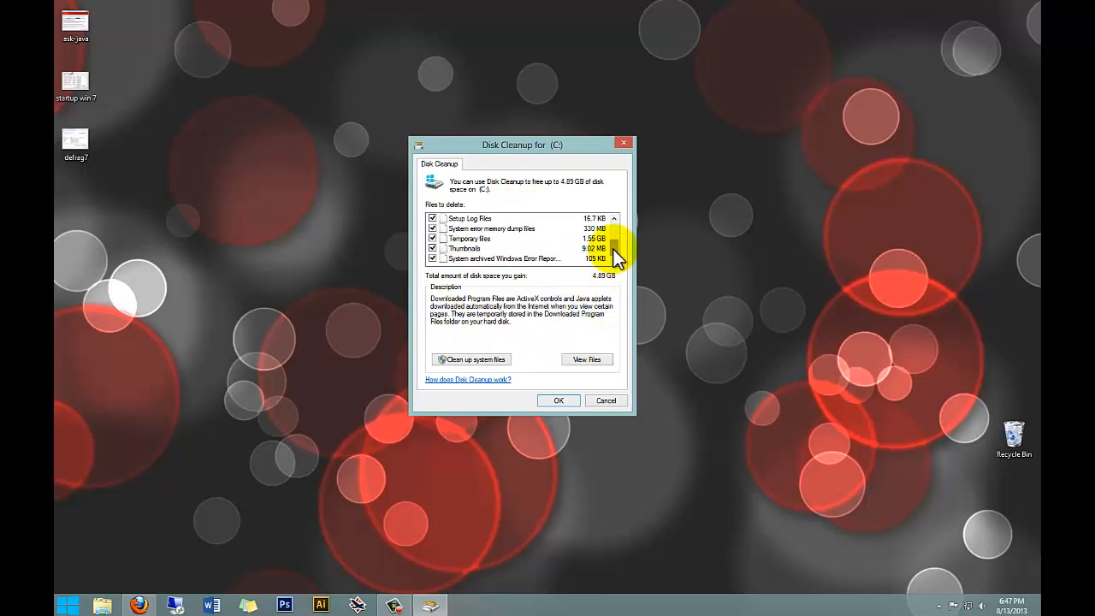
pyautogui.moveTo(564, 146); pyautogui.dragTo(574, 171)
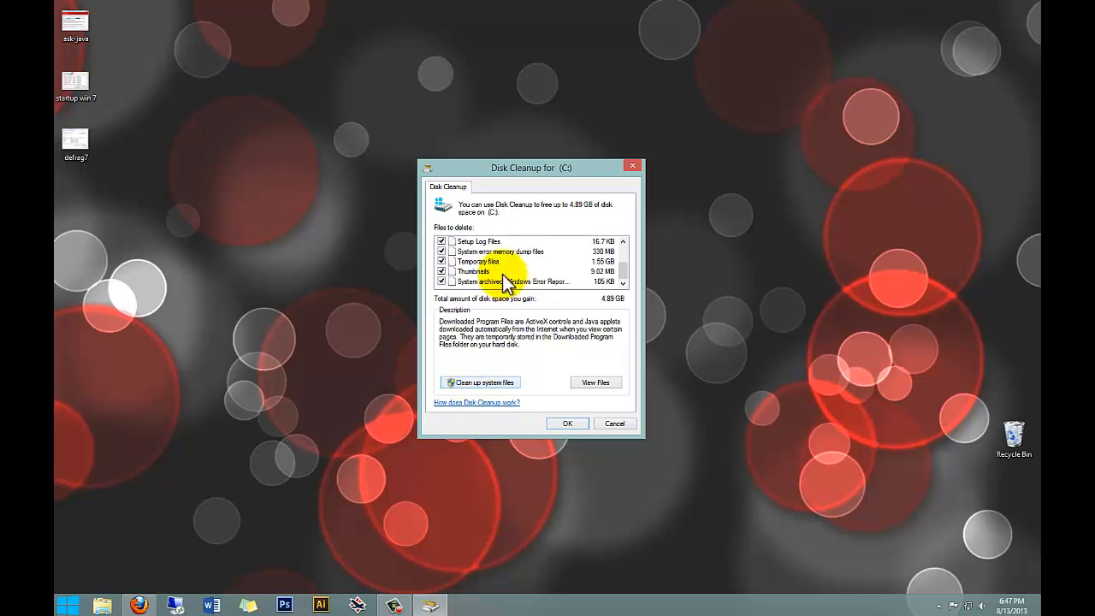
# - Switch Disk Cleanup to cleaning up system files and rescan the C: drive
pyautogui.click(491, 383)
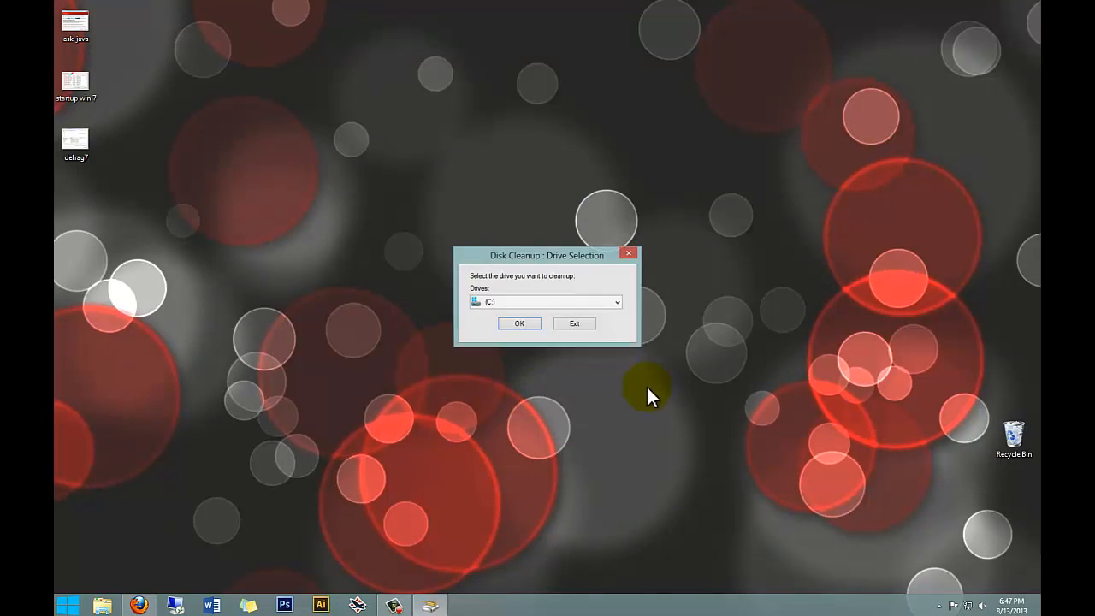
pyautogui.click(521, 324)
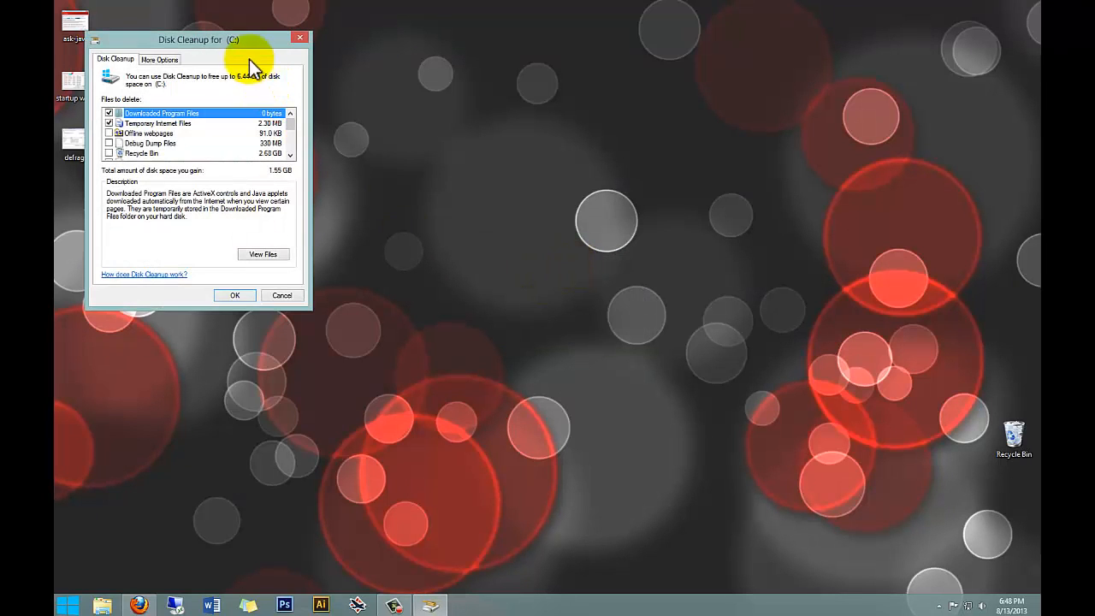
pyautogui.moveTo(238, 45); pyautogui.dragTo(643, 195)
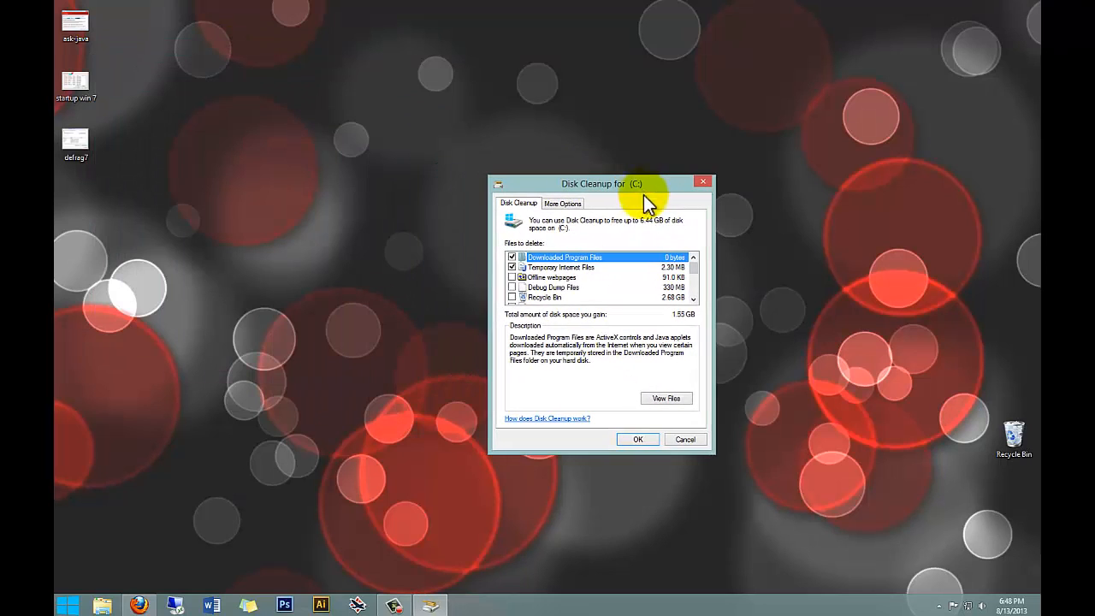
# - Review the file categories offered by the system files cleanup, and close Disk Cleanup without deleting anything
pyautogui.click(694, 300)
pyautogui.click(694, 301)
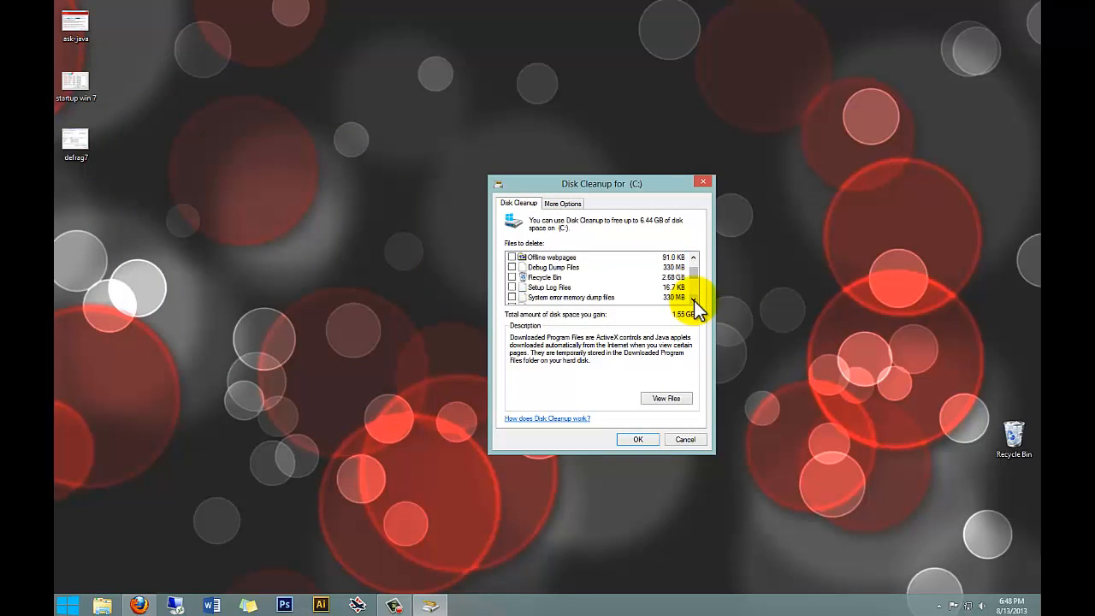
pyautogui.click(694, 301)
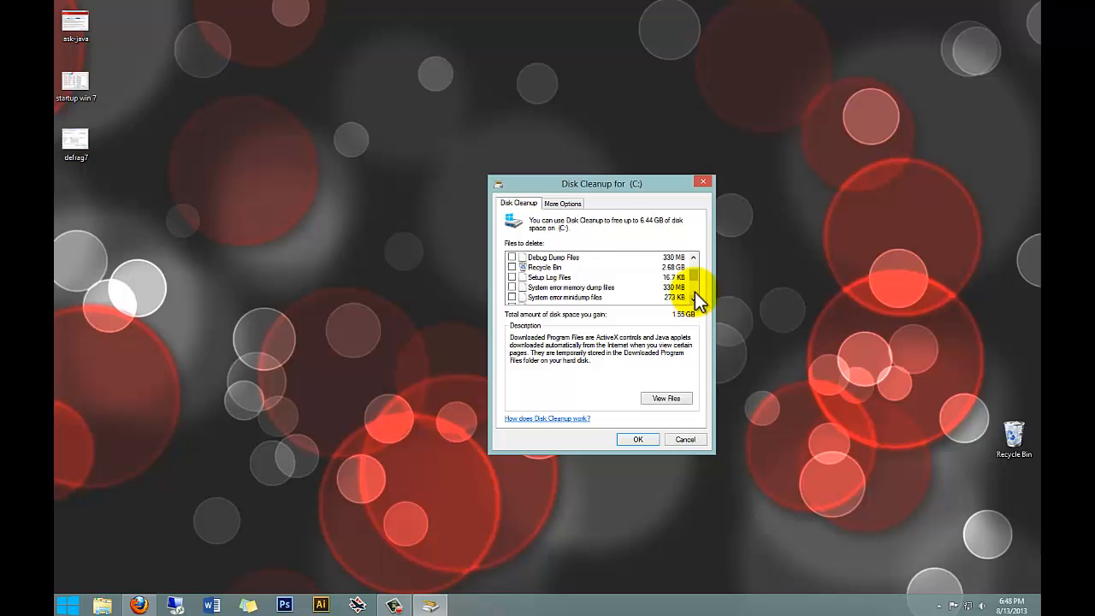
pyautogui.moveTo(694, 279)
pyautogui.mouseDown()
pyautogui.moveTo(694, 293)
pyautogui.moveTo(694, 272)
pyautogui.mouseUp()
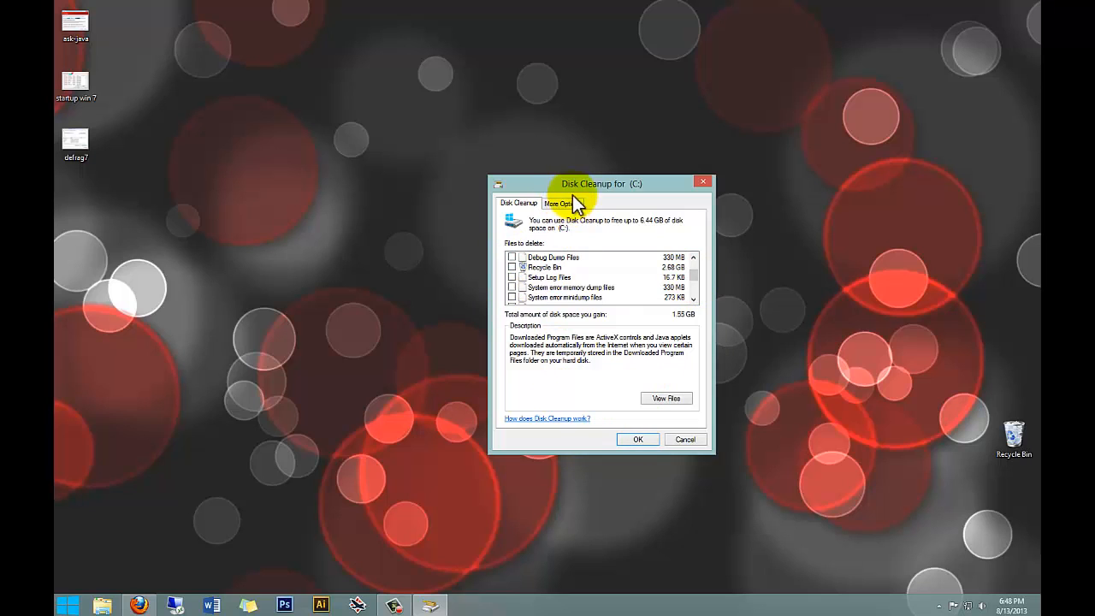
pyautogui.moveTo(572, 185); pyautogui.dragTo(556, 210)
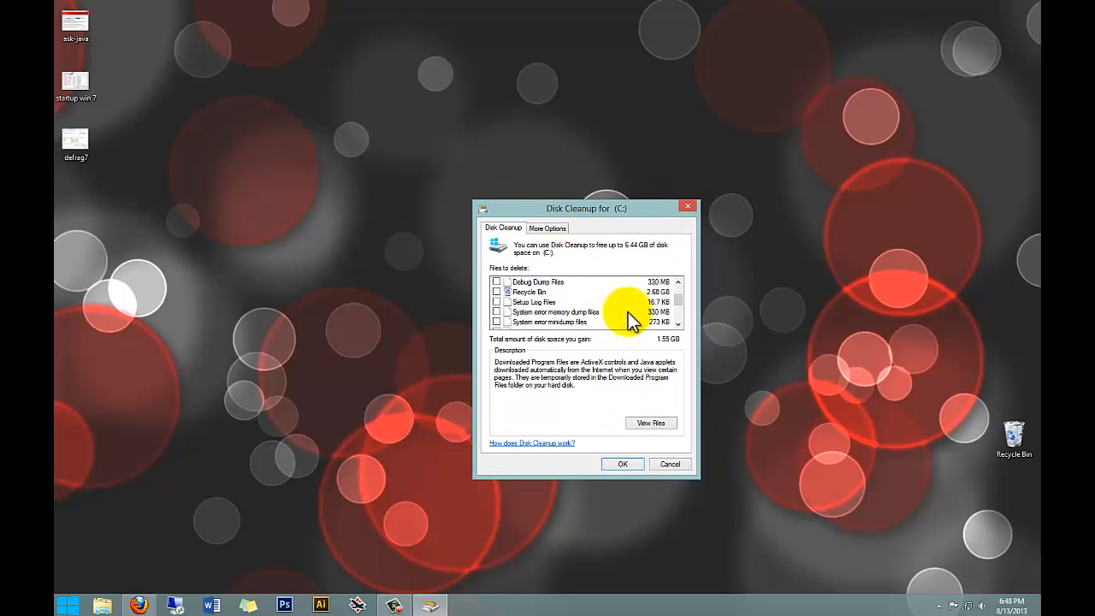
pyautogui.scroll(1, 677, 299)
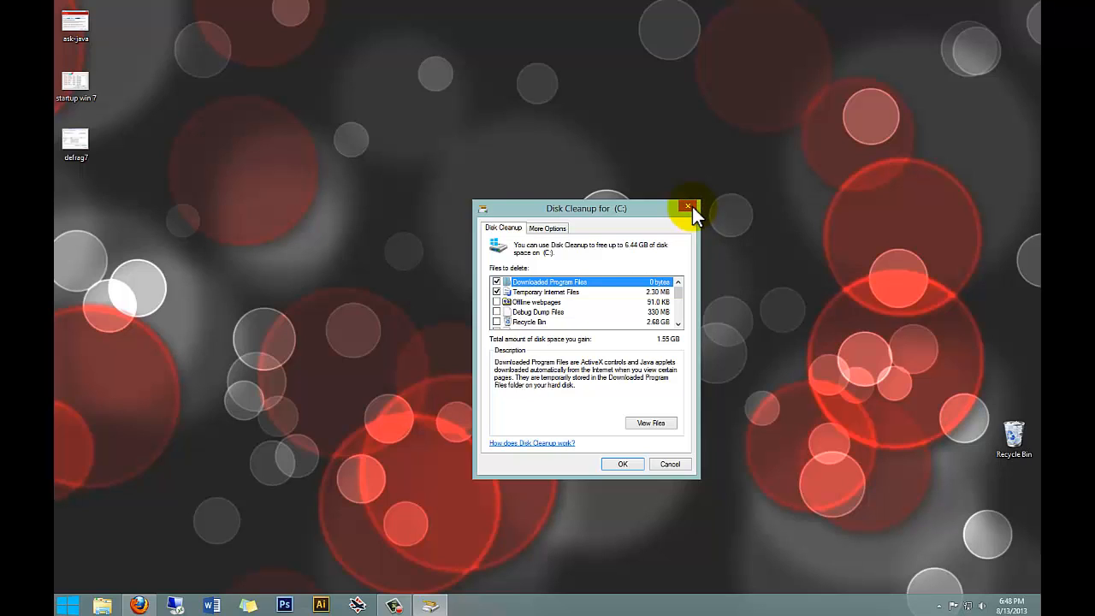
pyautogui.click(688, 207)
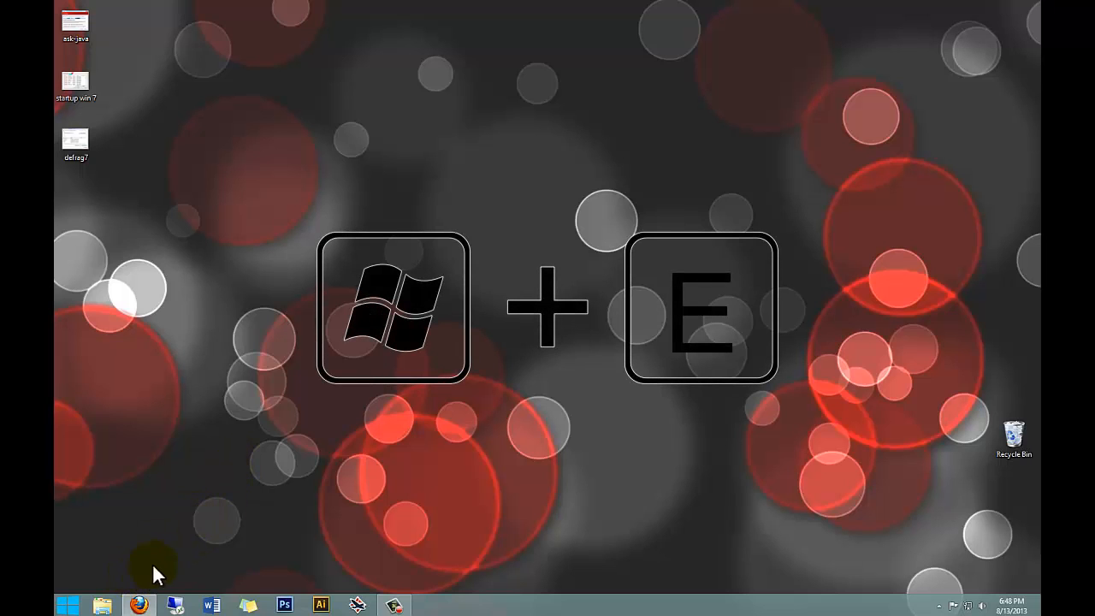
# - Show the computer's drives in File Explorer and open the properties of Local Disk (C:)
pyautogui.press('super+e')
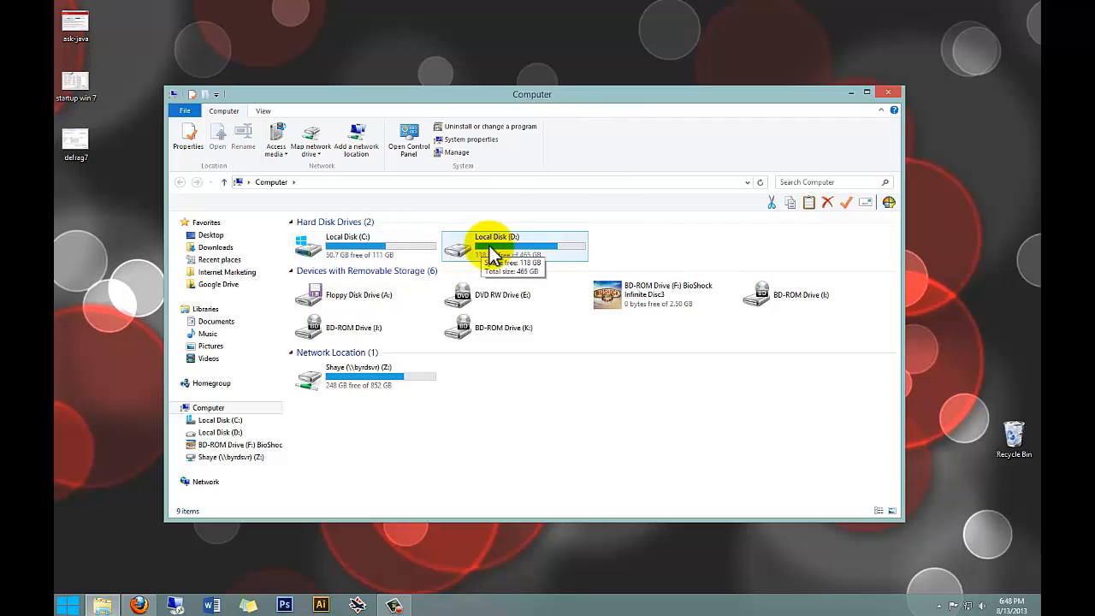
pyautogui.click(895, 93)
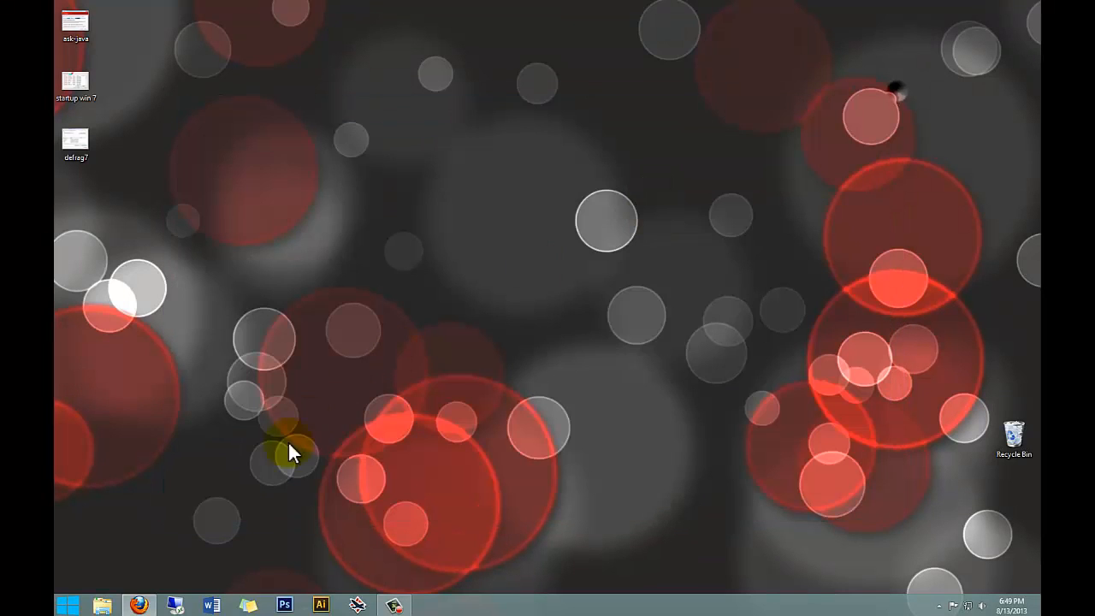
pyautogui.click(72, 605)
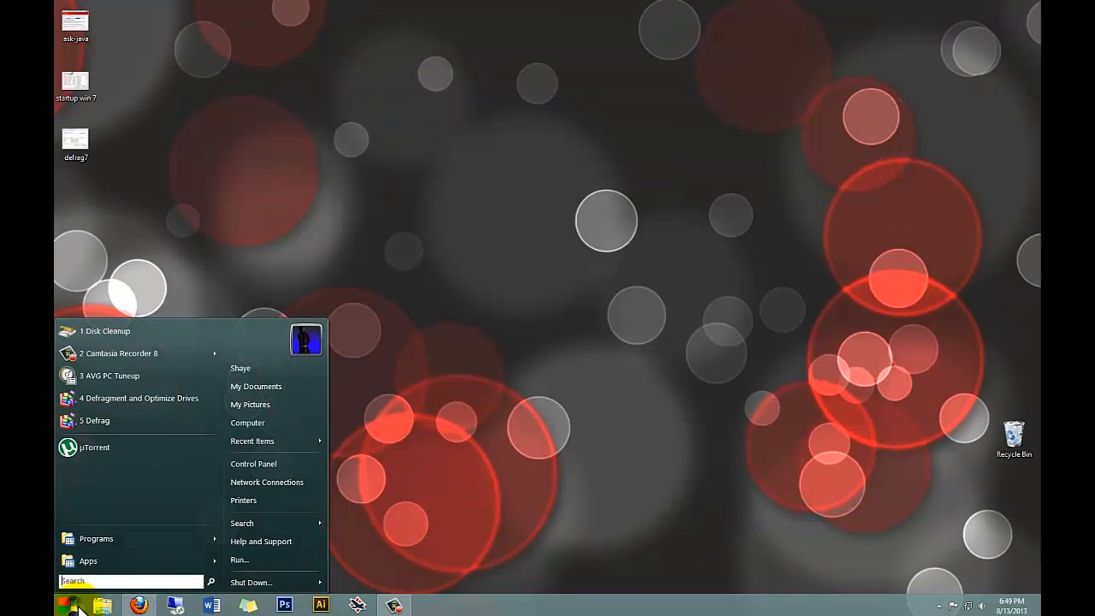
pyautogui.click(251, 422)
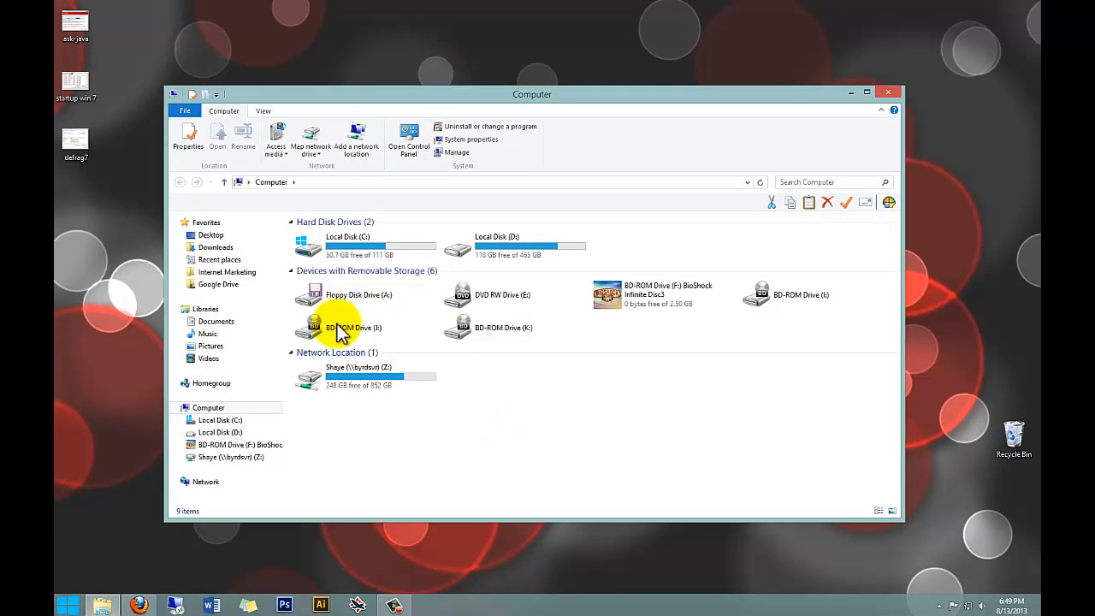
pyautogui.click(318, 256)
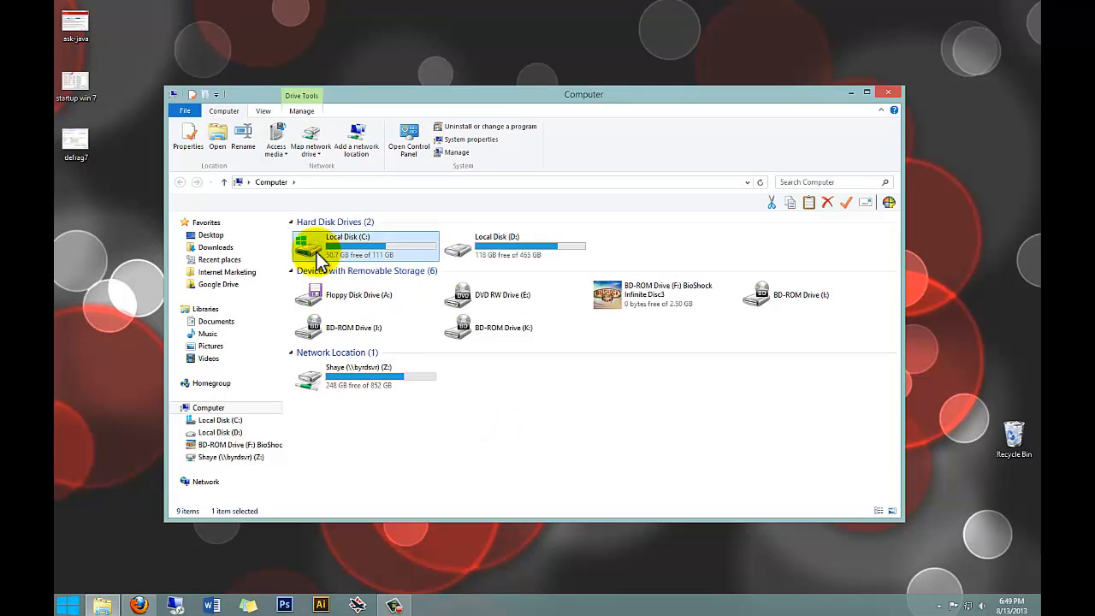
pyautogui.rightClick(318, 257)
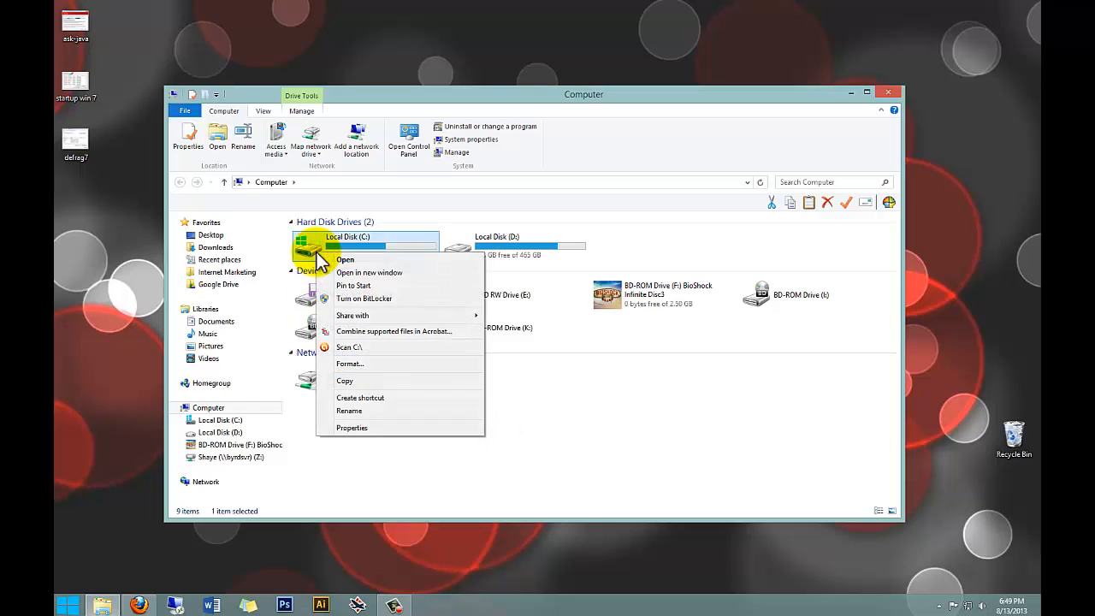
pyautogui.click(363, 432)
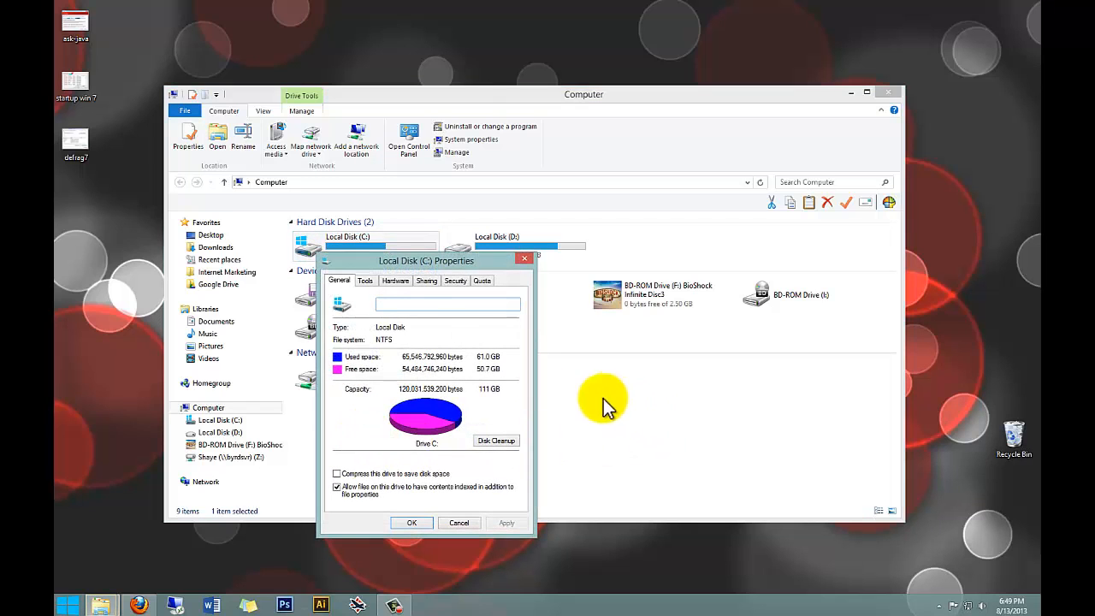
# - Run the error check on the C: drive, dismiss it without scanning, and close the drive's properties
pyautogui.click(367, 285)
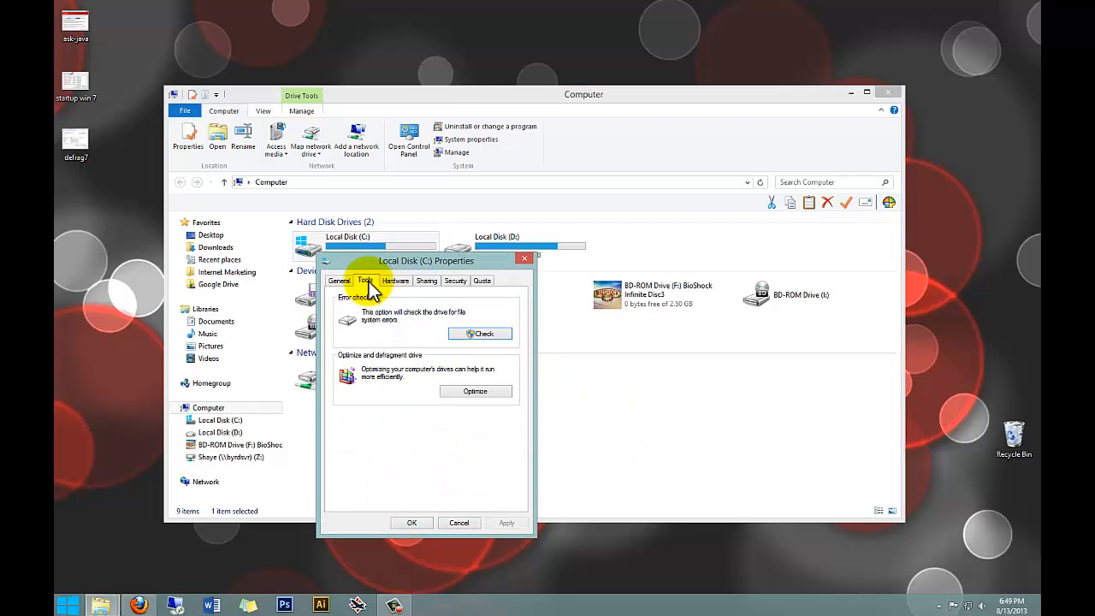
pyautogui.click(486, 335)
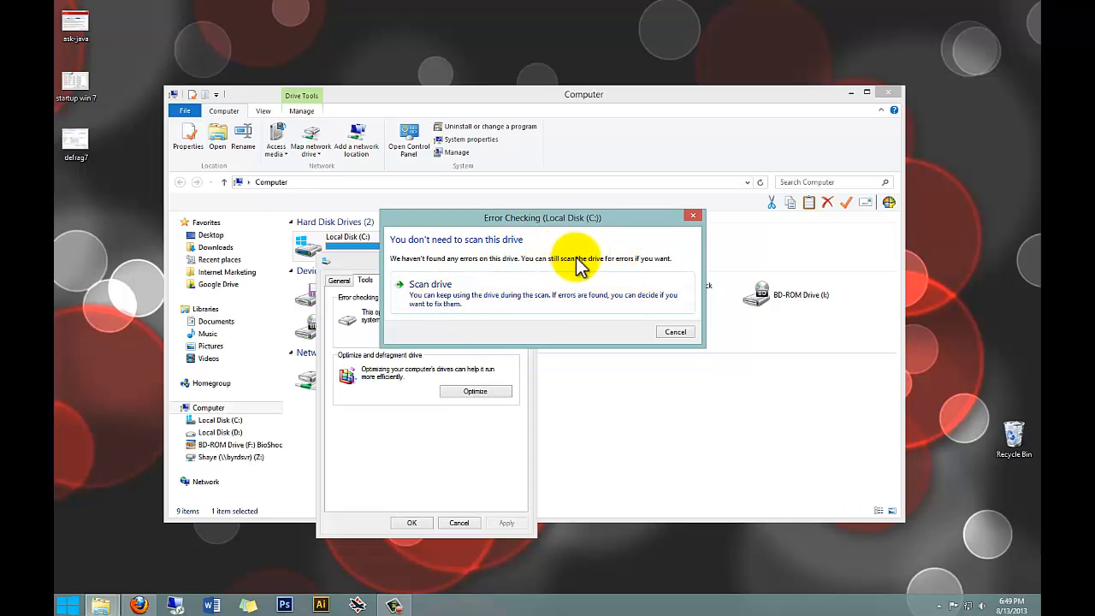
pyautogui.click(693, 218)
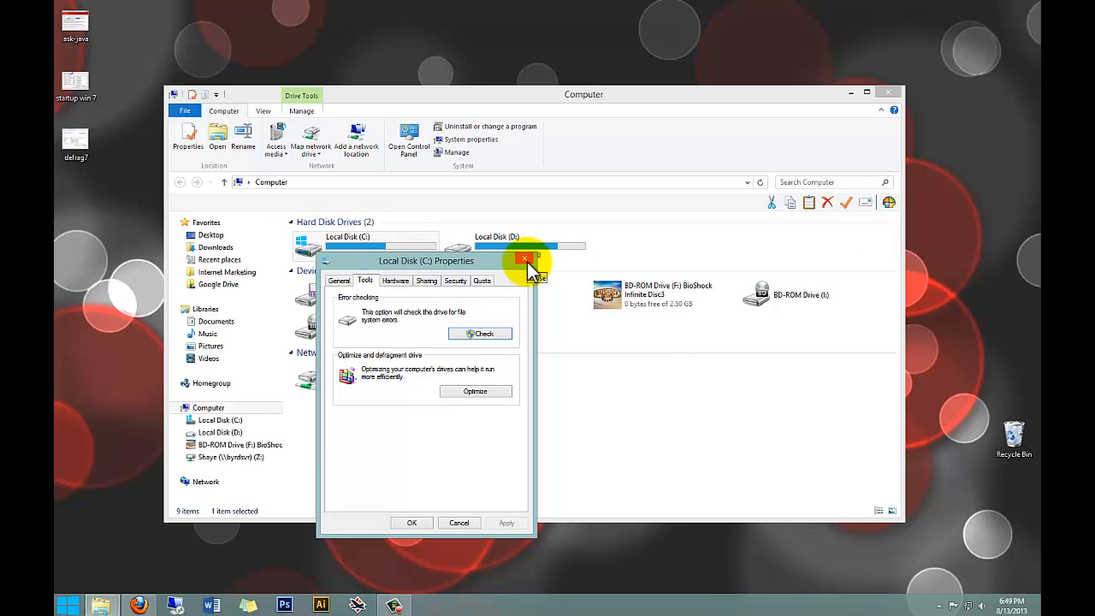
pyautogui.click(525, 260)
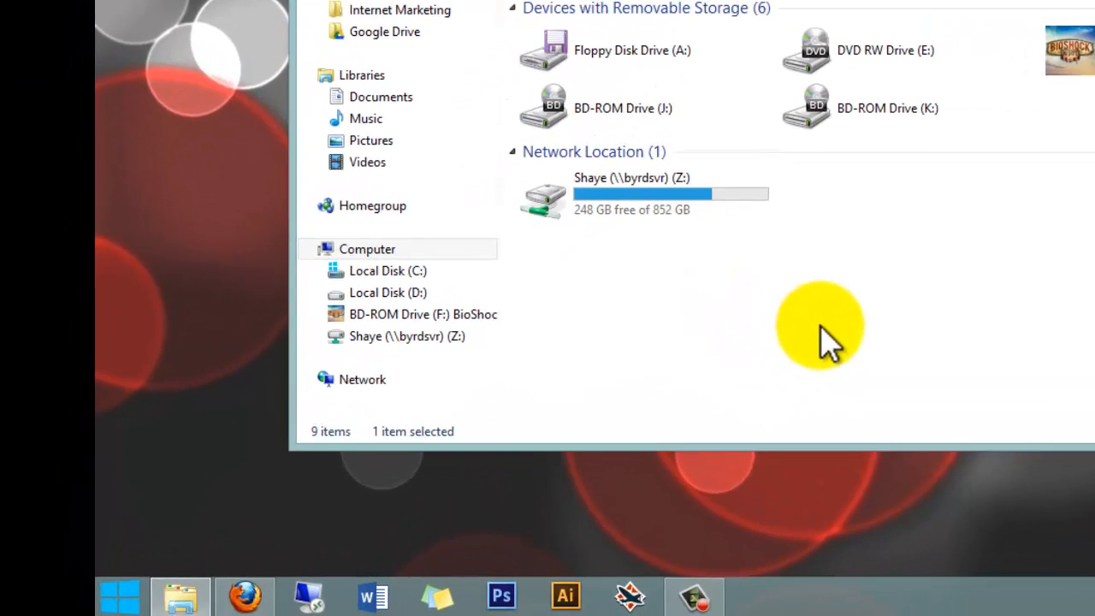
# - Search the system for "defra" and start Defragment and Optimize Drives
pyautogui.press('super')
pyautogui.write('de')
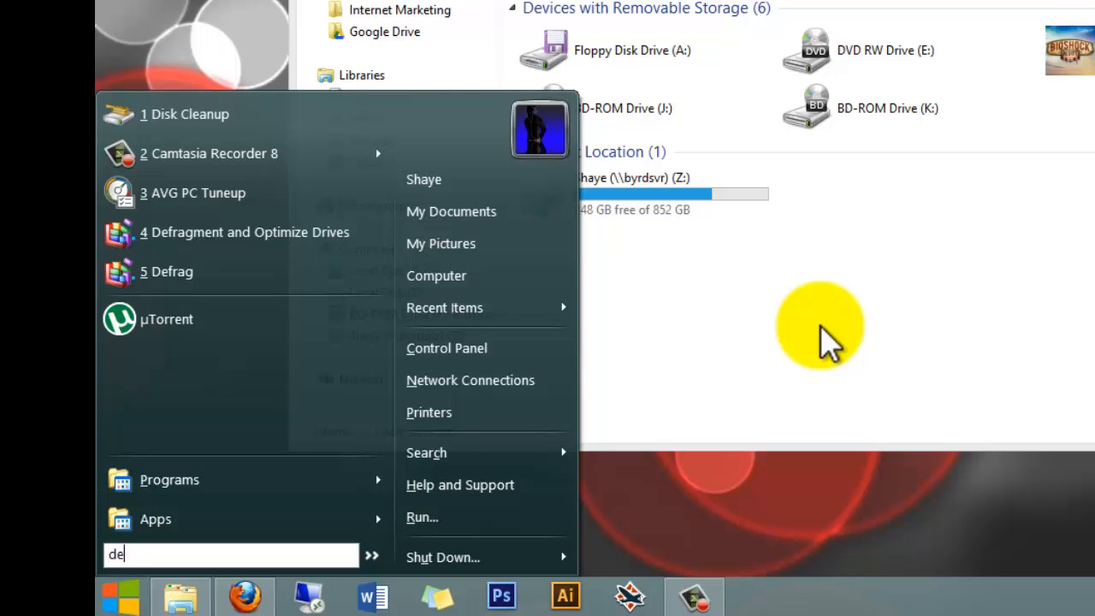
pyautogui.write('fra')
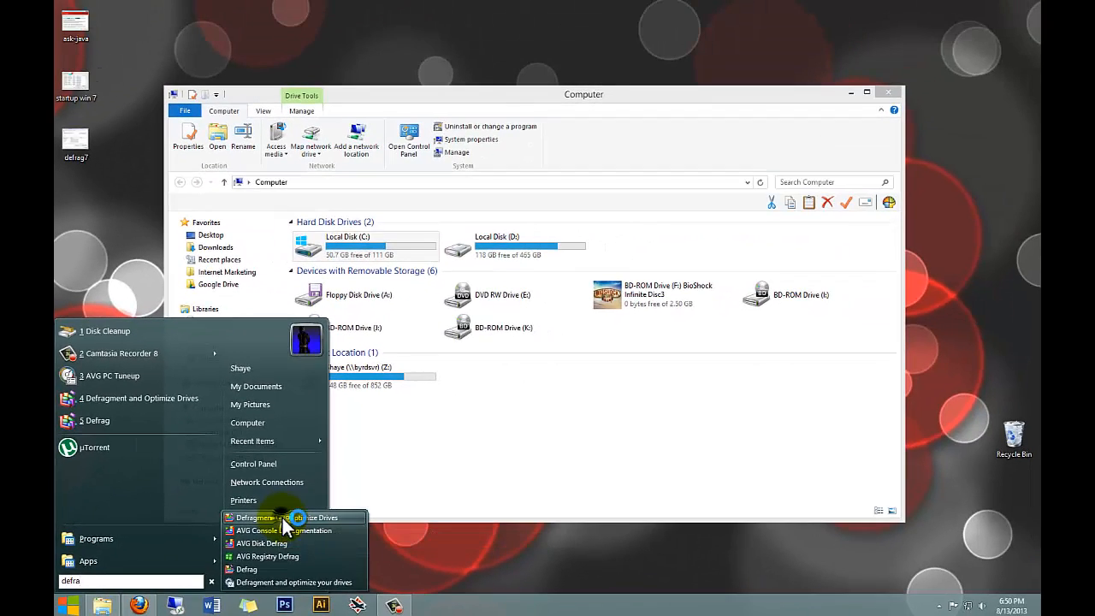
pyautogui.click(502, 445)
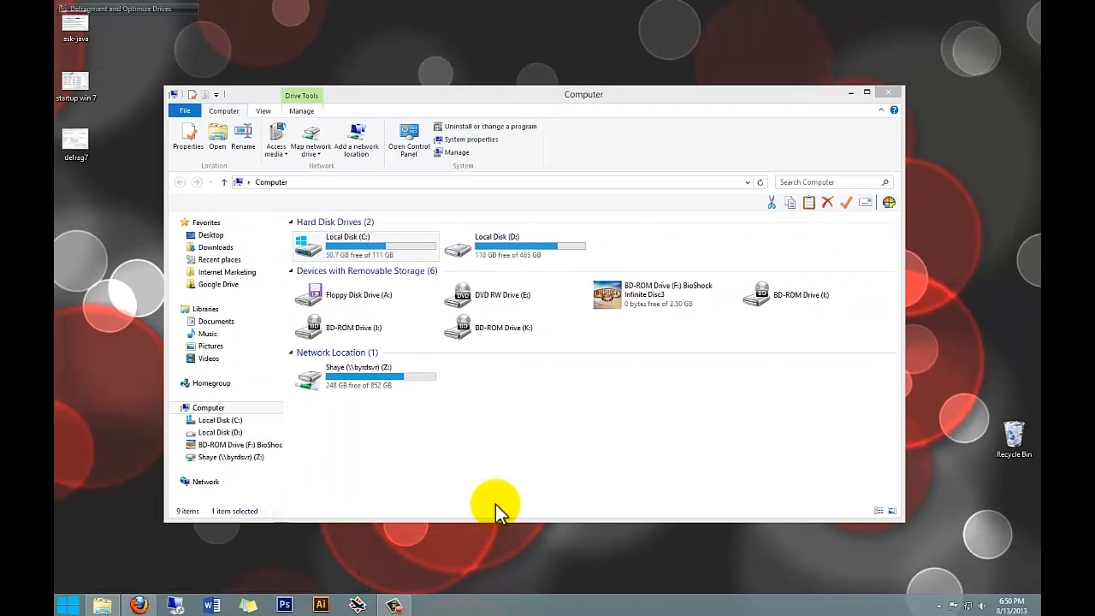
# - Open the defrag7 image from the desktop in Paint, and shrink and reposition its window around the Disk Defragmenter picture
pyautogui.doubleClick(78, 145)
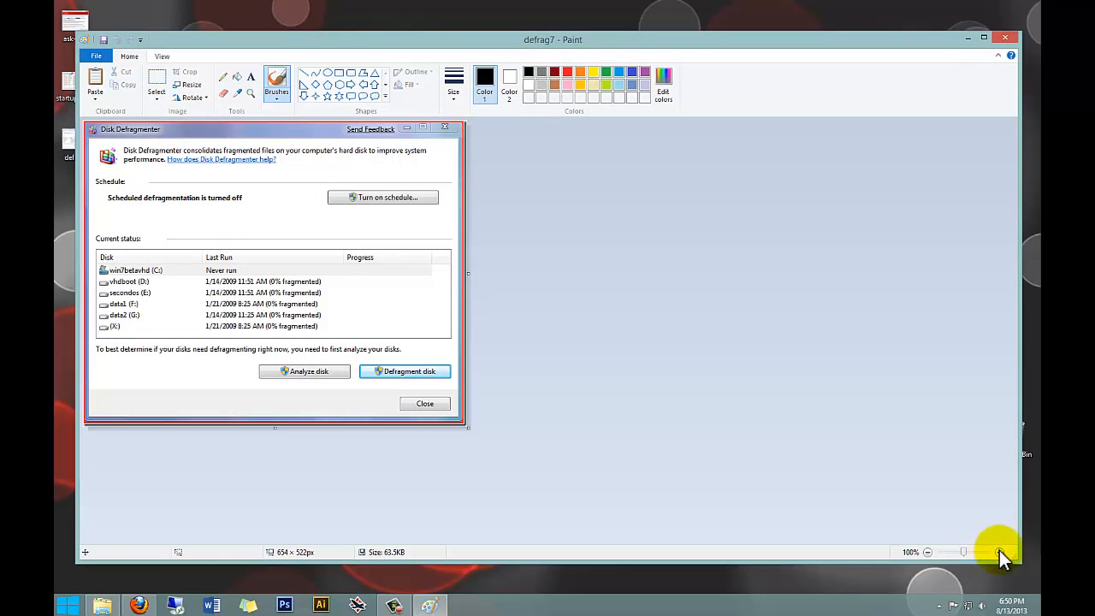
pyautogui.moveTo(1000, 552)
pyautogui.mouseDown()
pyautogui.moveTo(1015, 556)
pyautogui.moveTo(490, 459)
pyautogui.mouseUp()
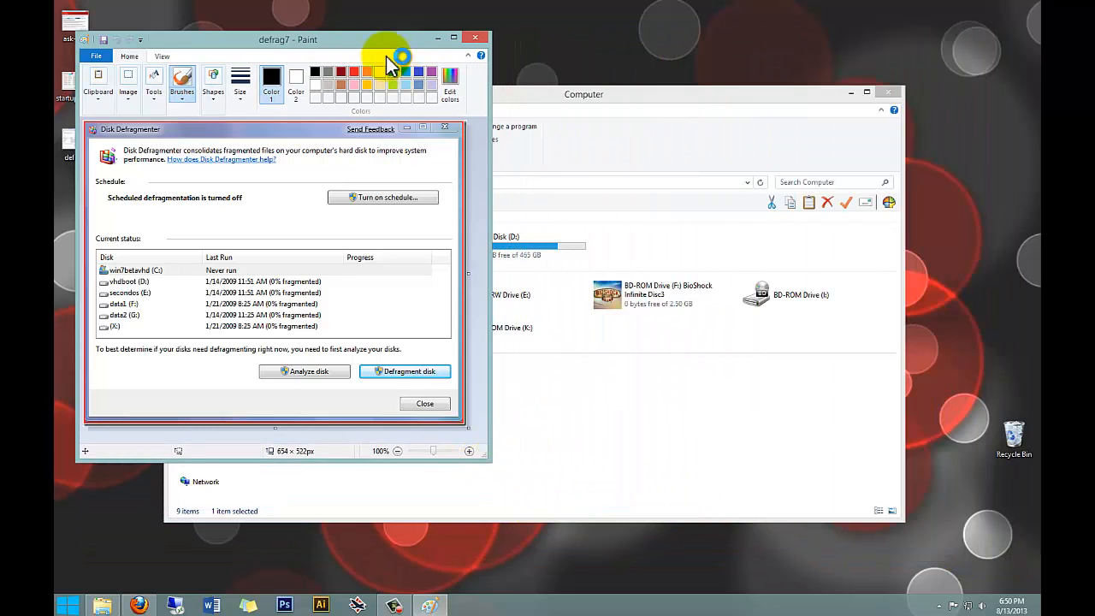
pyautogui.moveTo(384, 51)
pyautogui.mouseDown()
pyautogui.moveTo(489, 92)
pyautogui.moveTo(420, 98)
pyautogui.moveTo(433, 100)
pyautogui.mouseUp()
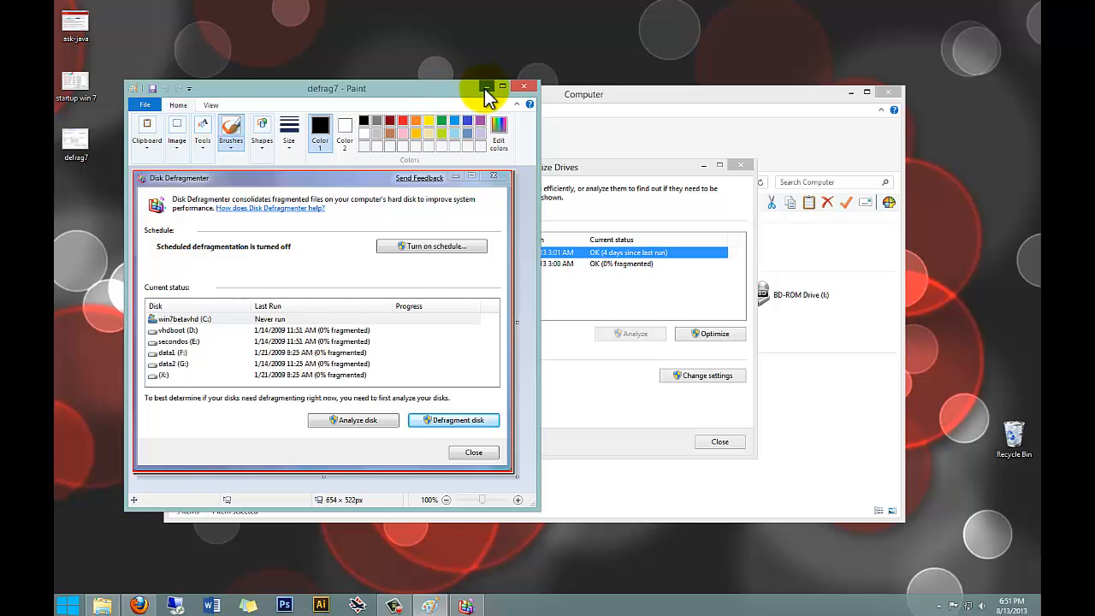
# - Minimize the defrag7 image, review the drives' status in Optimize Drives, and close that window
pyautogui.click(484, 88)
pyautogui.moveTo(594, 166)
pyautogui.mouseDown()
pyautogui.moveTo(575, 163)
pyautogui.moveTo(576, 152)
pyautogui.mouseUp()
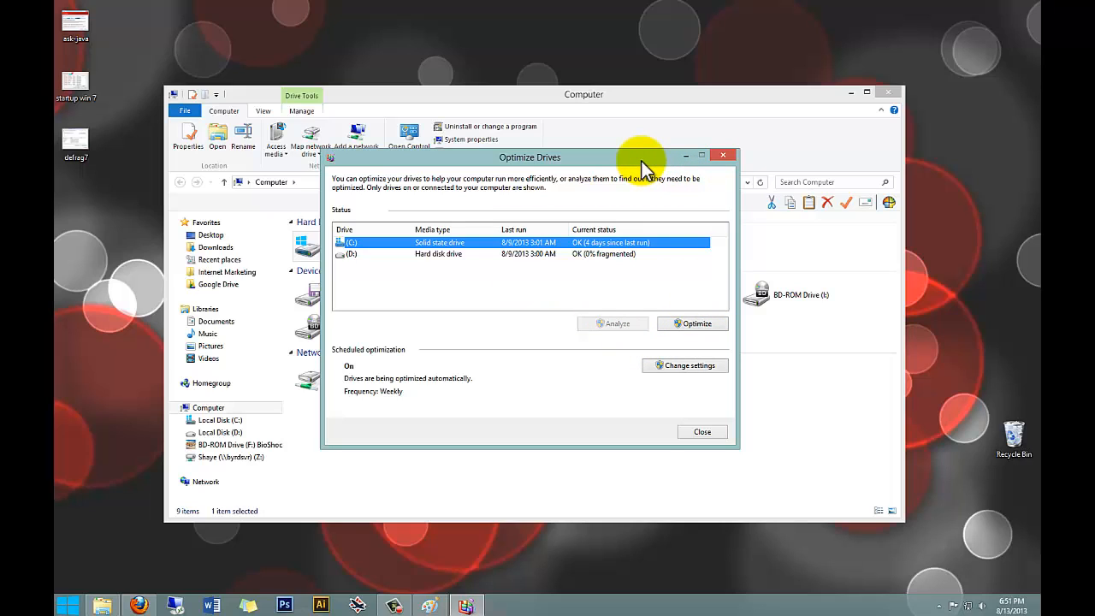
pyautogui.click(721, 159)
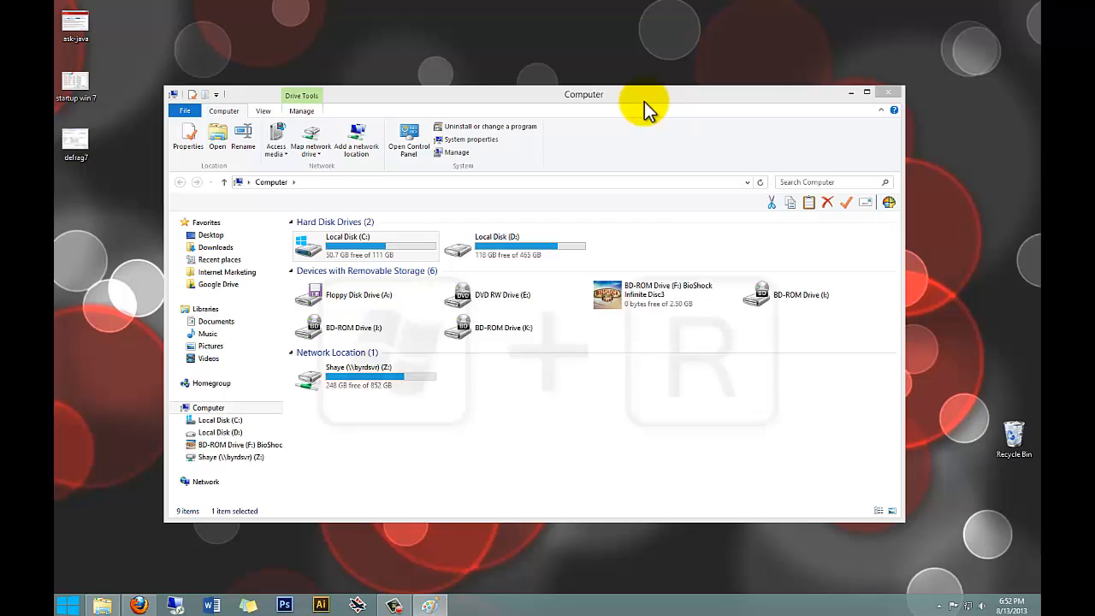
# - Run the command msconfig to open System Configuration
pyautogui.press('super+r')
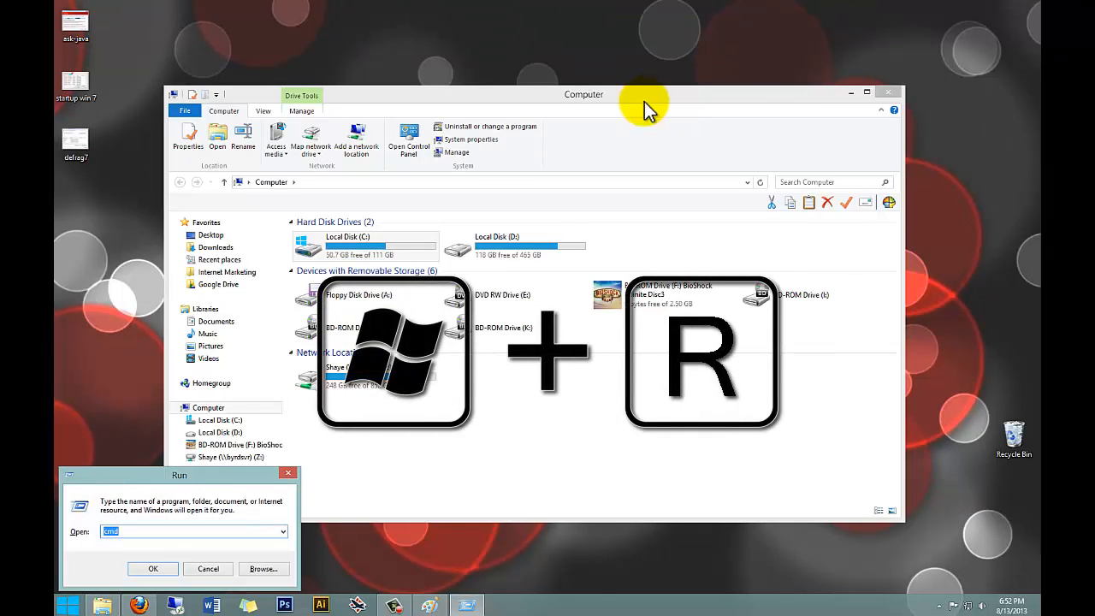
pyautogui.write('msconfig')
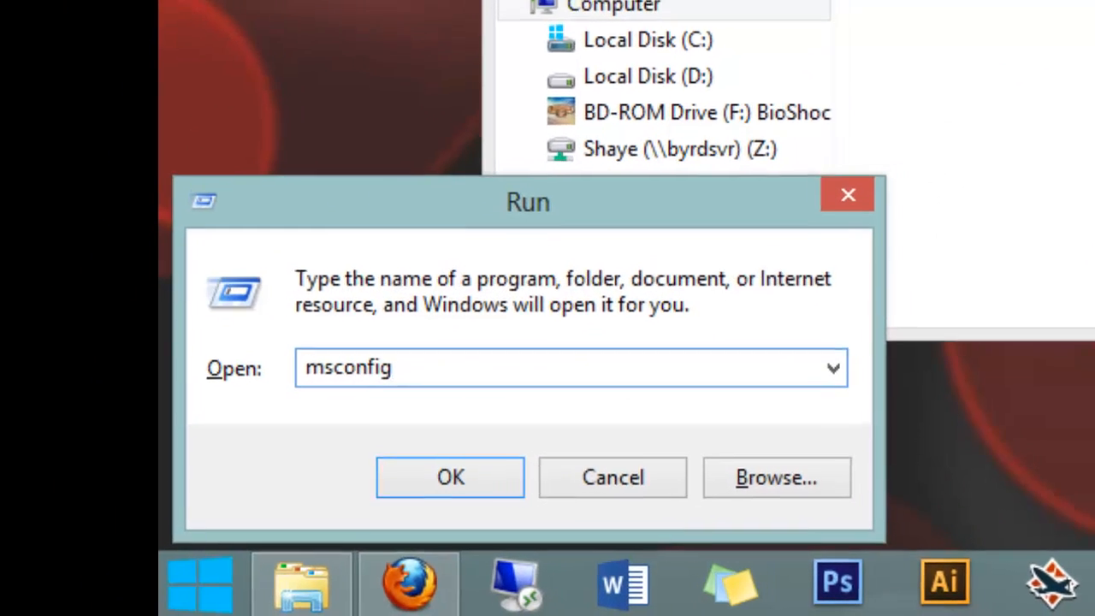
pyautogui.press('Return')
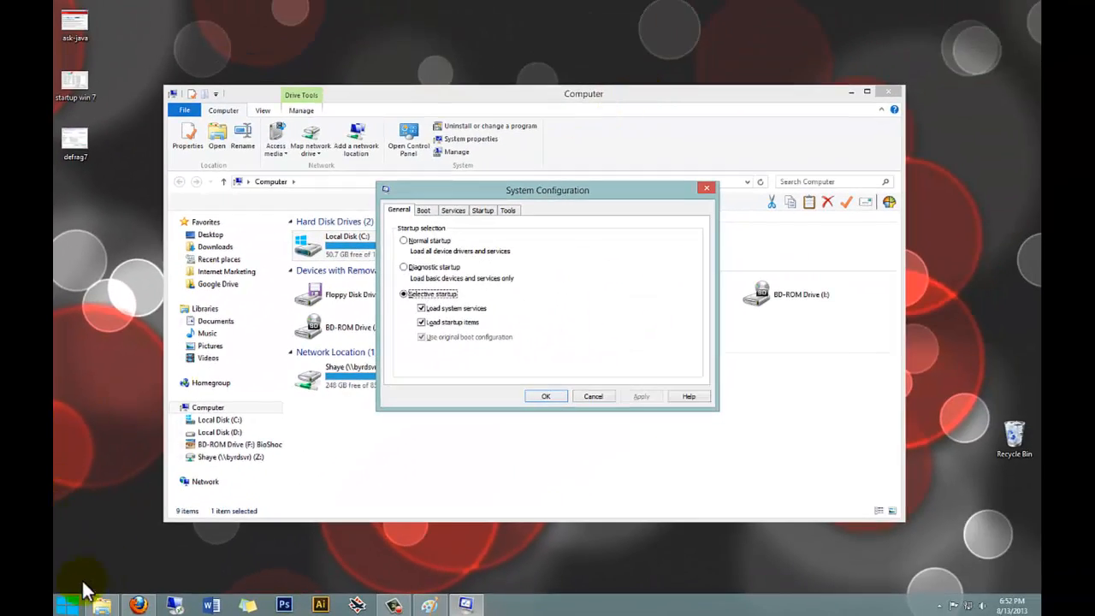
pyautogui.click(66, 606)
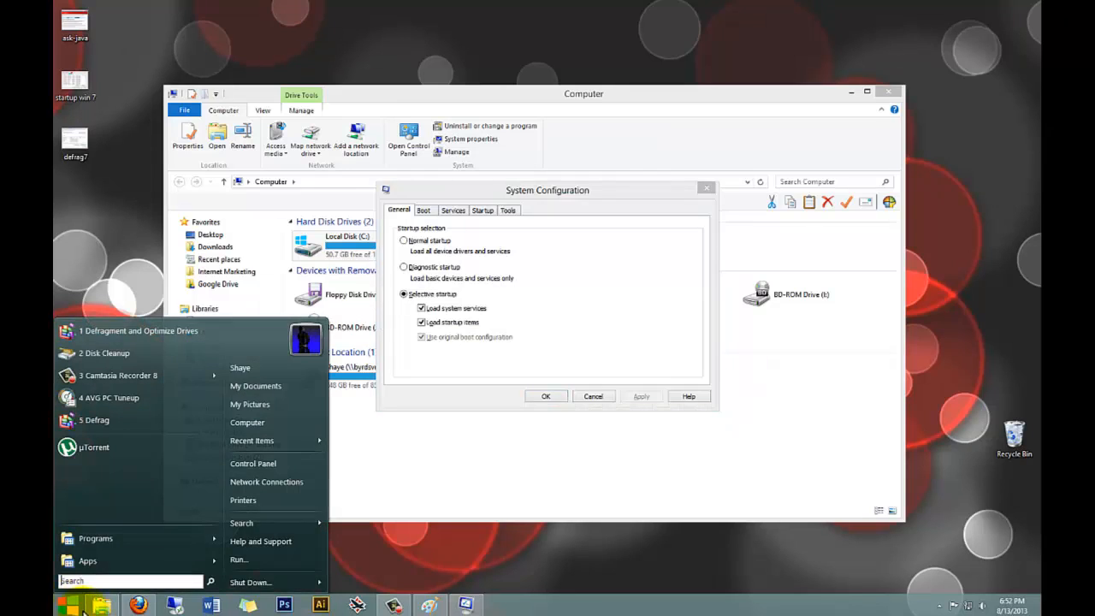
pyautogui.click(266, 558)
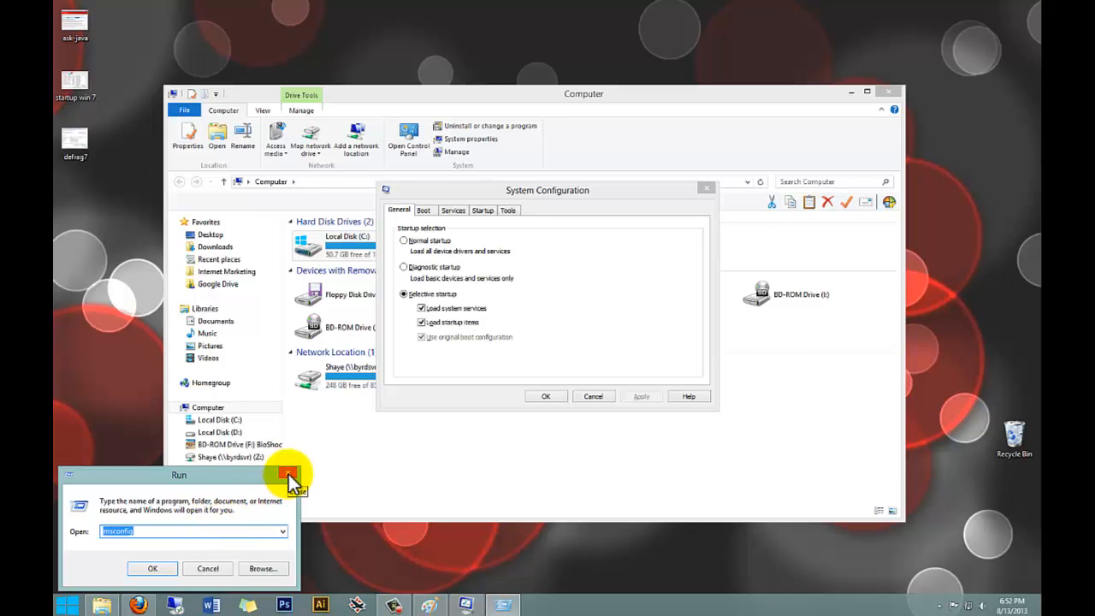
pyautogui.click(288, 474)
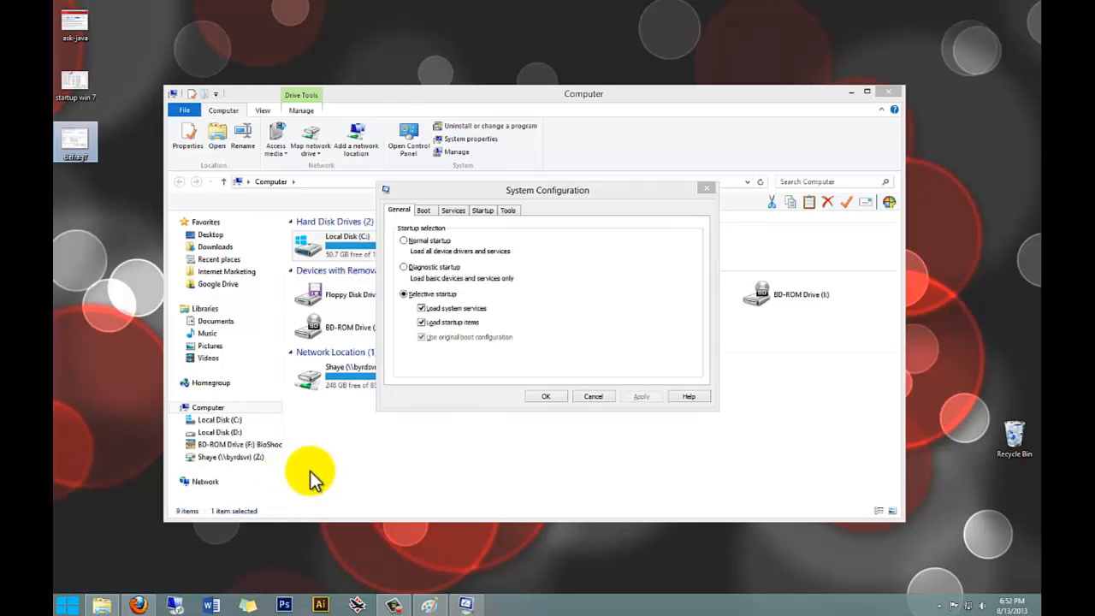
# - Reposition the System Configuration window and show its Startup settings
pyautogui.moveTo(625, 188); pyautogui.dragTo(638, 210)
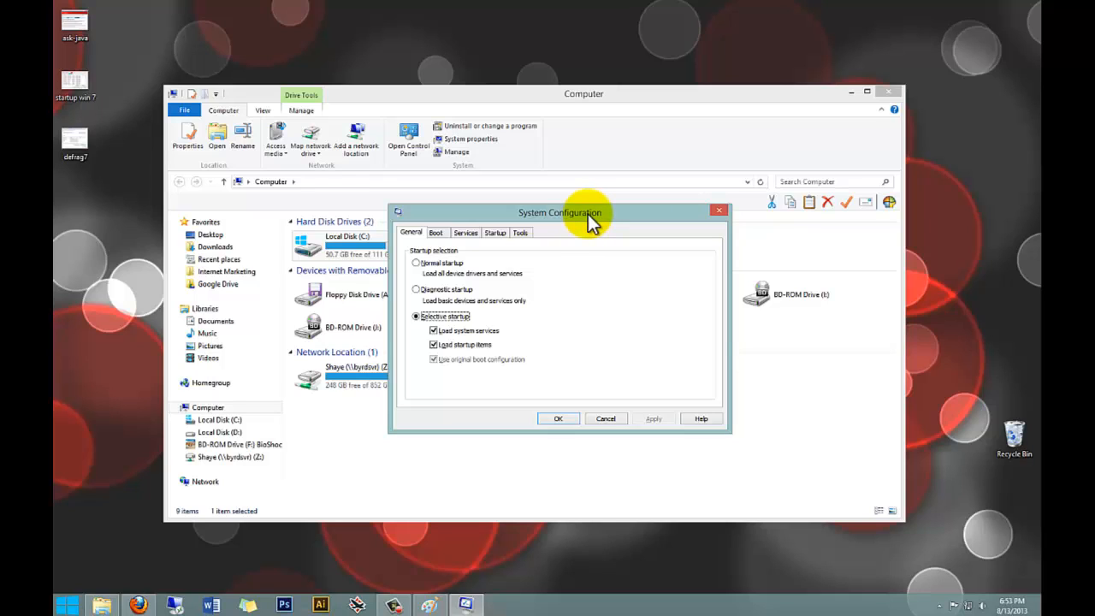
pyautogui.moveTo(611, 215); pyautogui.dragTo(604, 207)
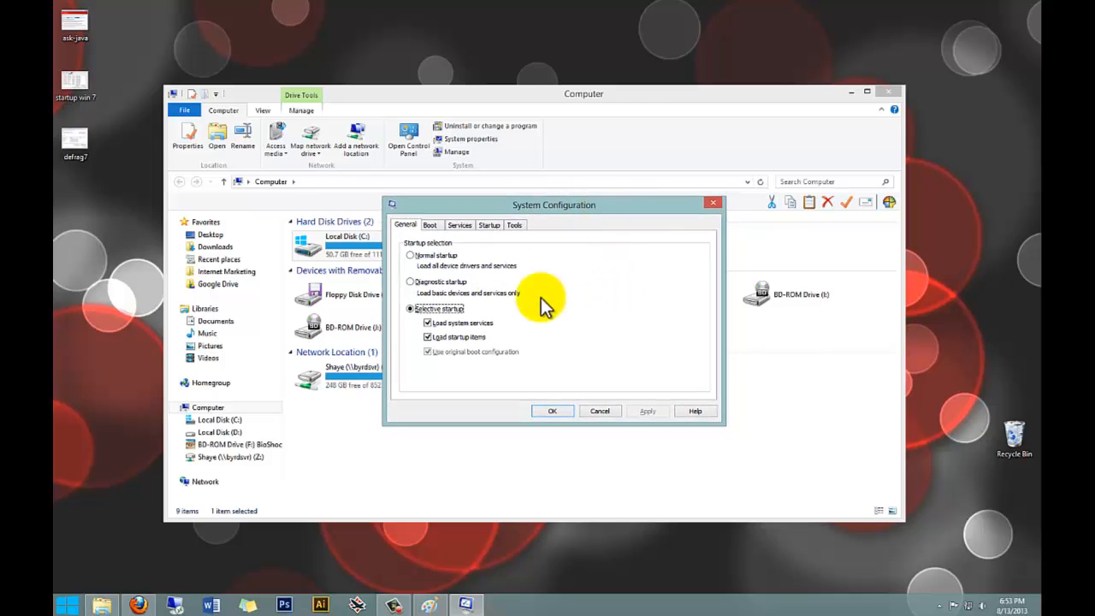
pyautogui.click(492, 226)
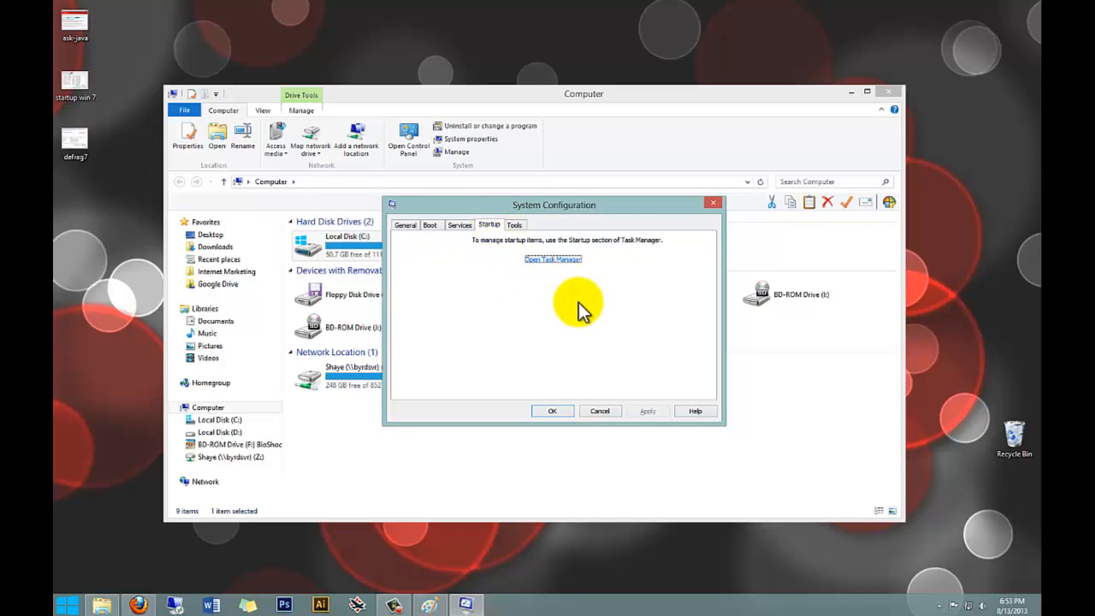
# - Open the startup win 7 image from the desktop and arrange it in a smaller window beside System Configuration for comparison
pyautogui.doubleClick(61, 84)
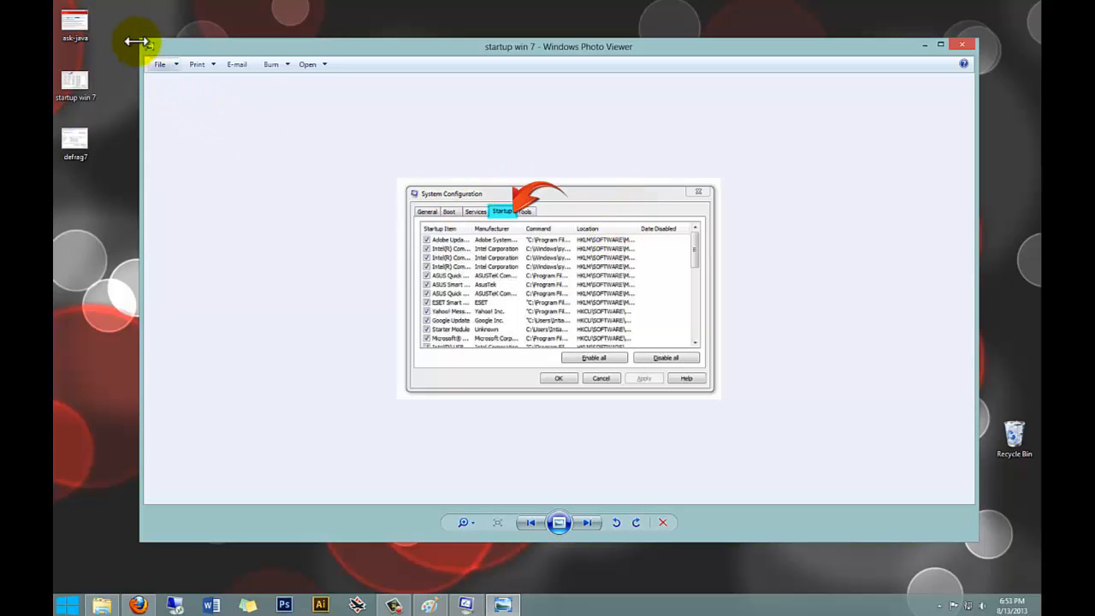
pyautogui.moveTo(144, 41); pyautogui.dragTo(609, 240)
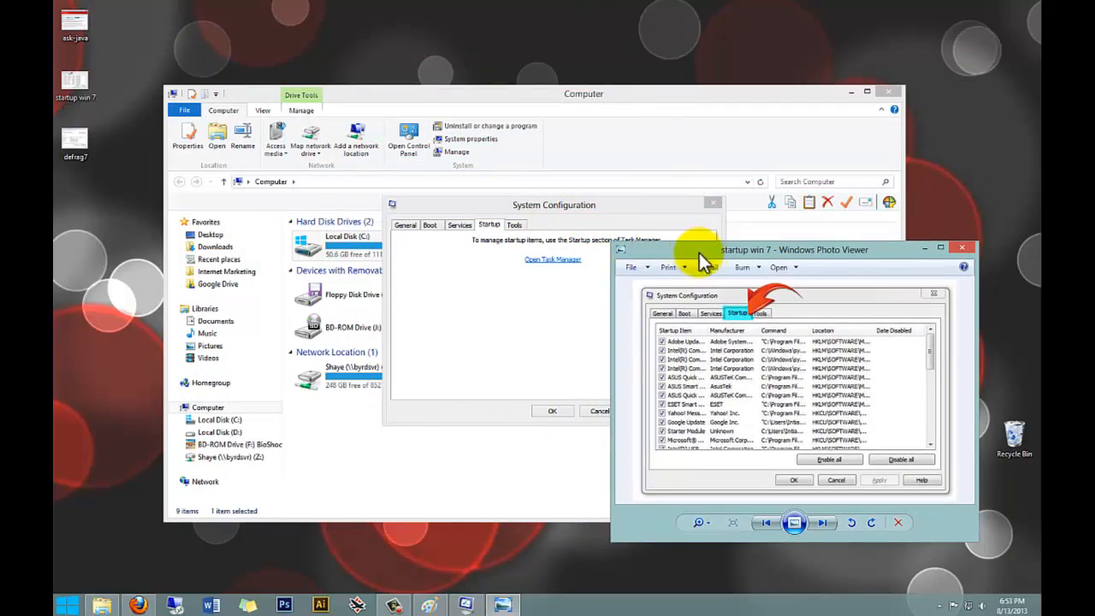
pyautogui.moveTo(702, 252); pyautogui.dragTo(773, 169)
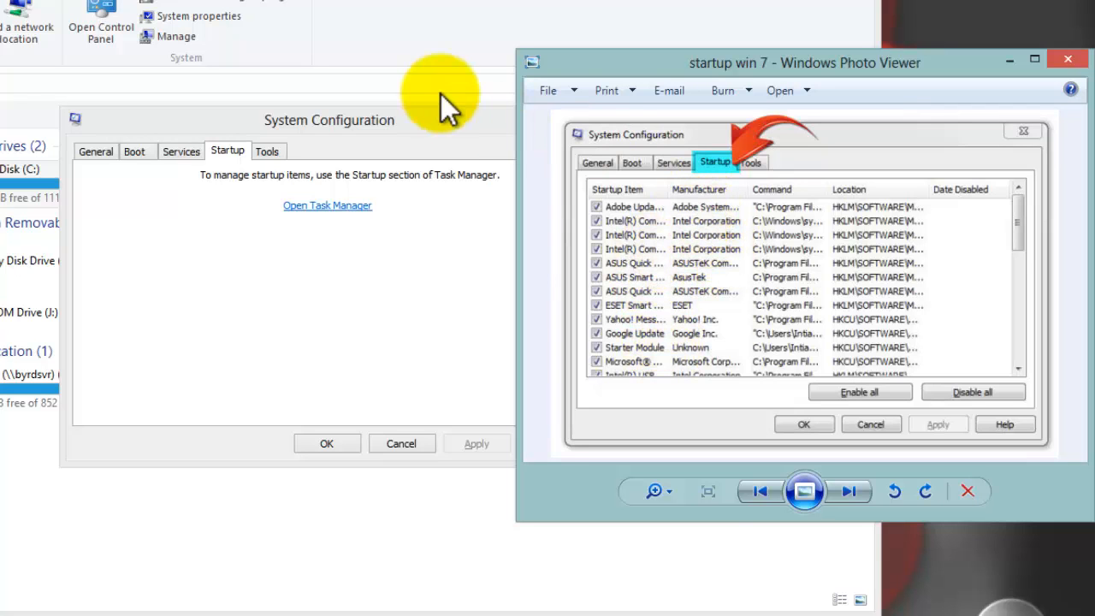
pyautogui.moveTo(462, 117); pyautogui.dragTo(366, 121)
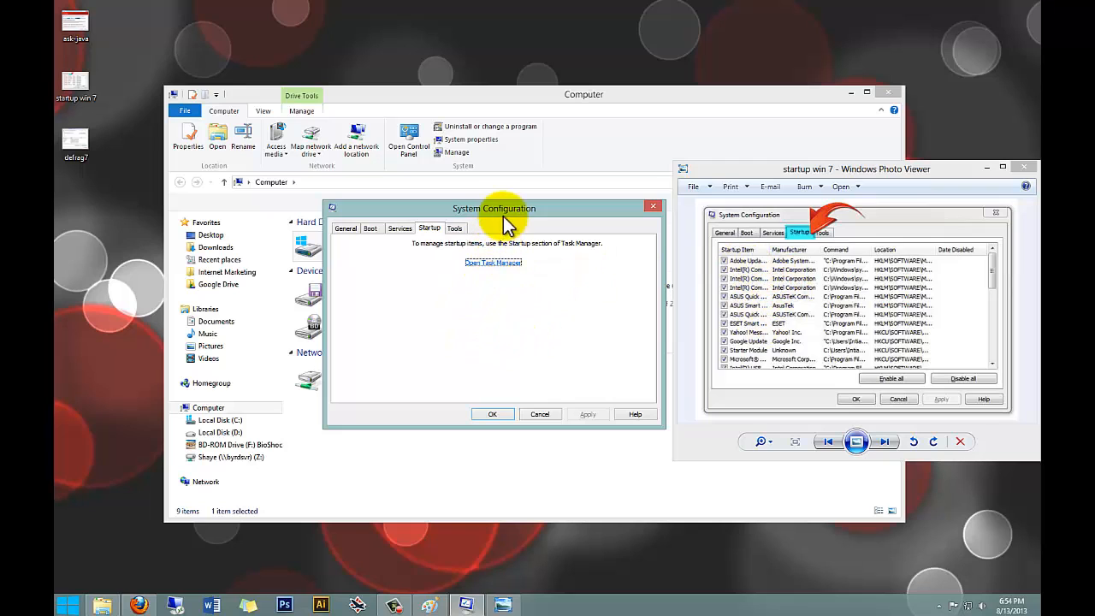
pyautogui.moveTo(509, 215)
pyautogui.mouseDown()
pyautogui.moveTo(476, 219)
pyautogui.moveTo(500, 225)
pyautogui.mouseUp()
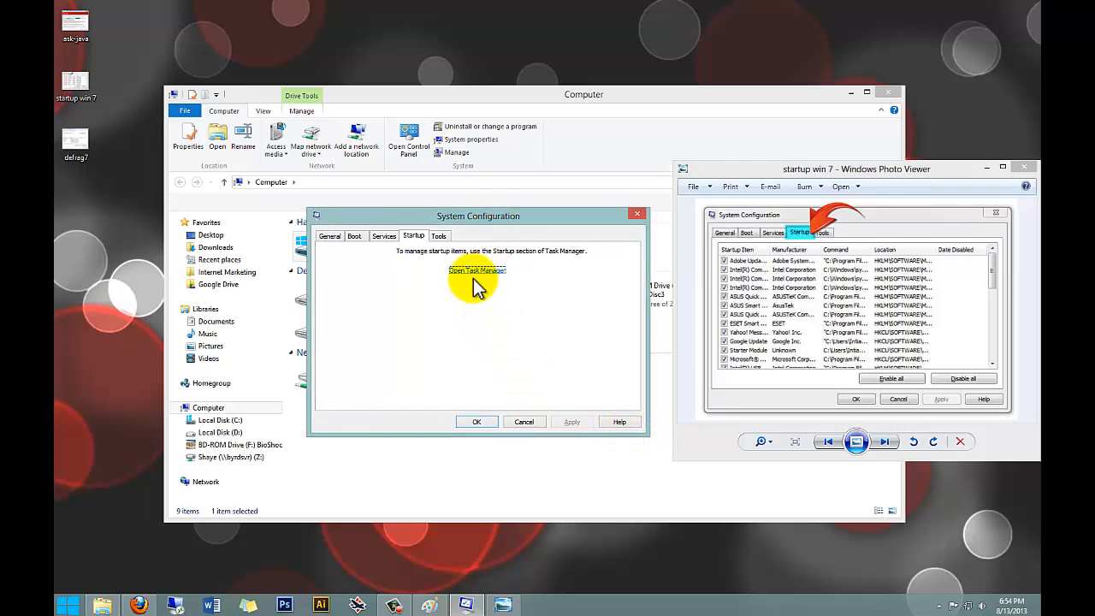
# - Open Task Manager, show its startup programs, and move and widen its window beside the startup win 7 image
pyautogui.rightClick(626, 604)
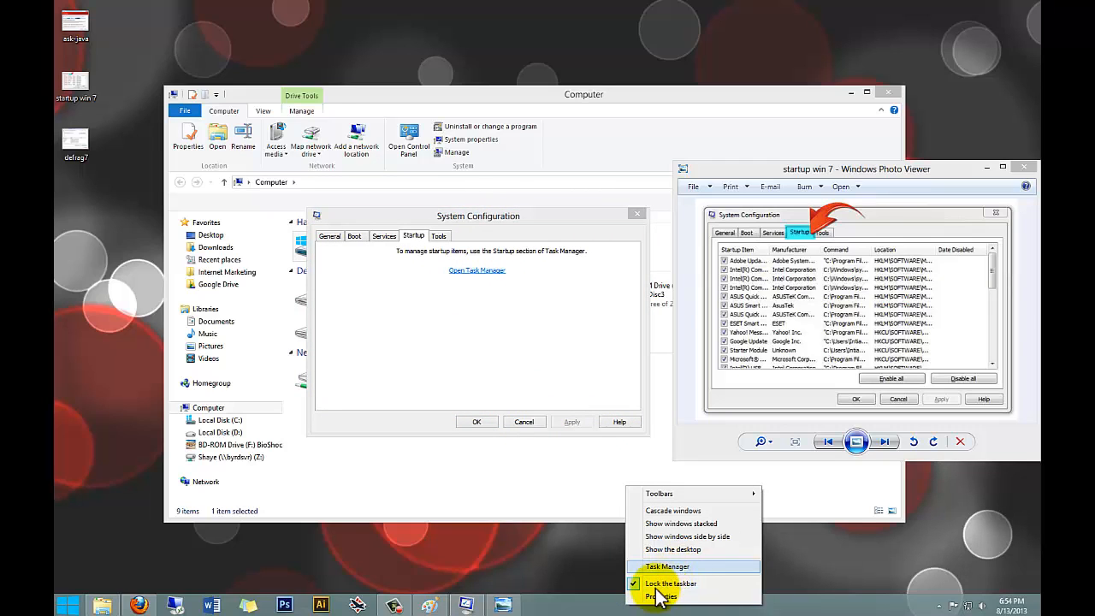
pyautogui.rightClick(609, 602)
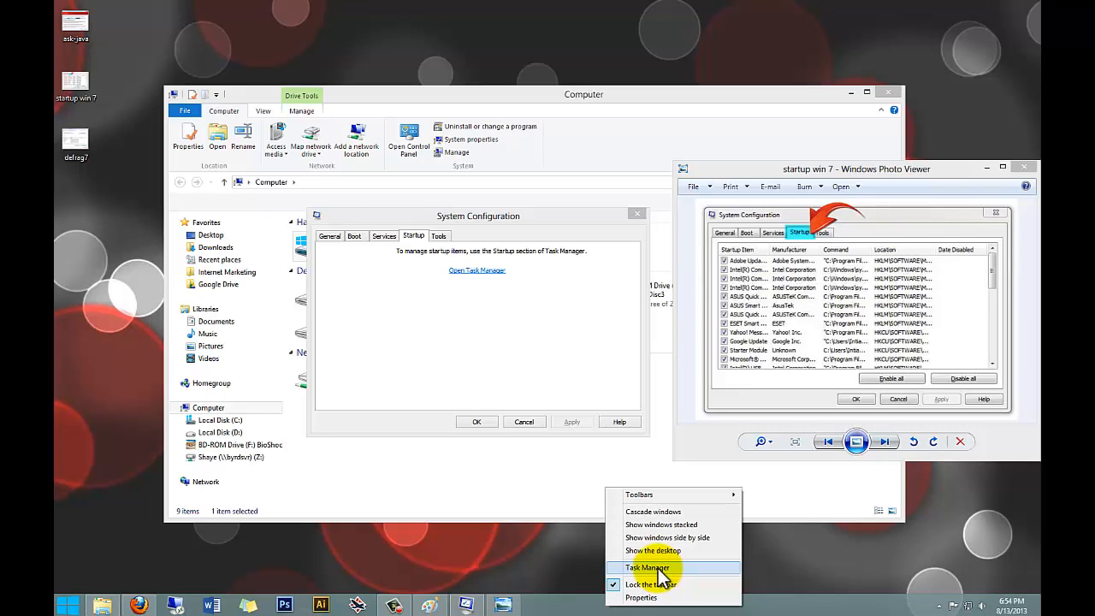
pyautogui.click(529, 222)
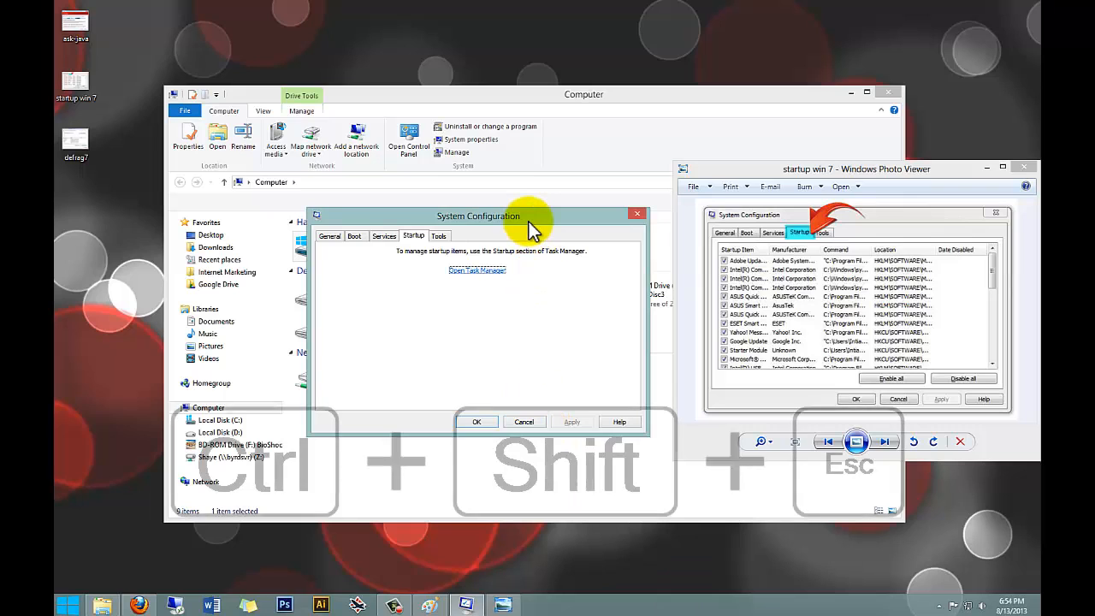
pyautogui.hotkey('ctrl', 'shift', 'Escape')
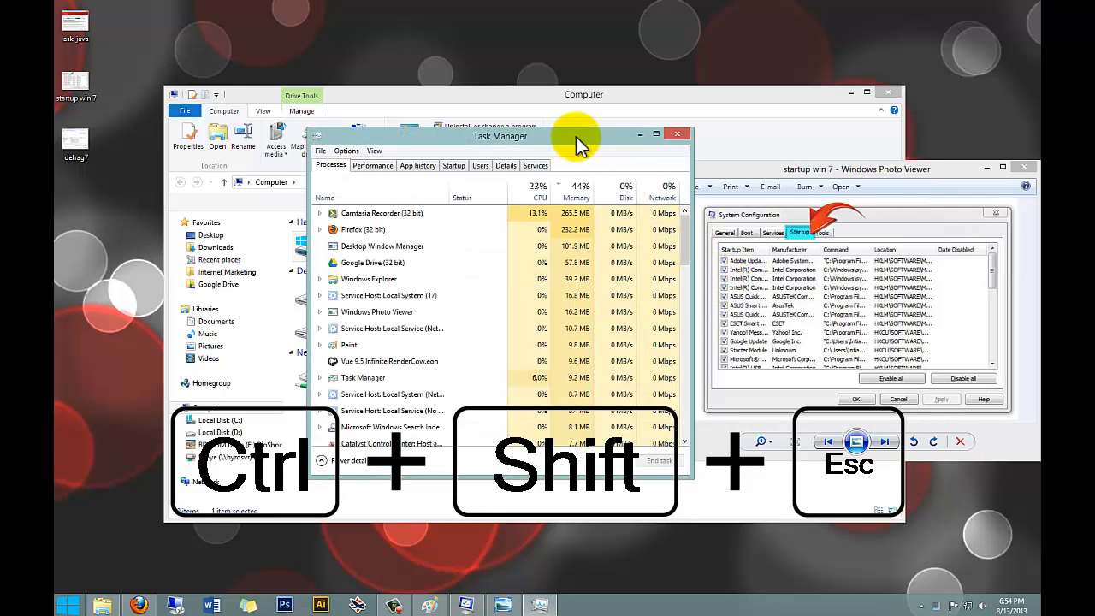
pyautogui.click(454, 165)
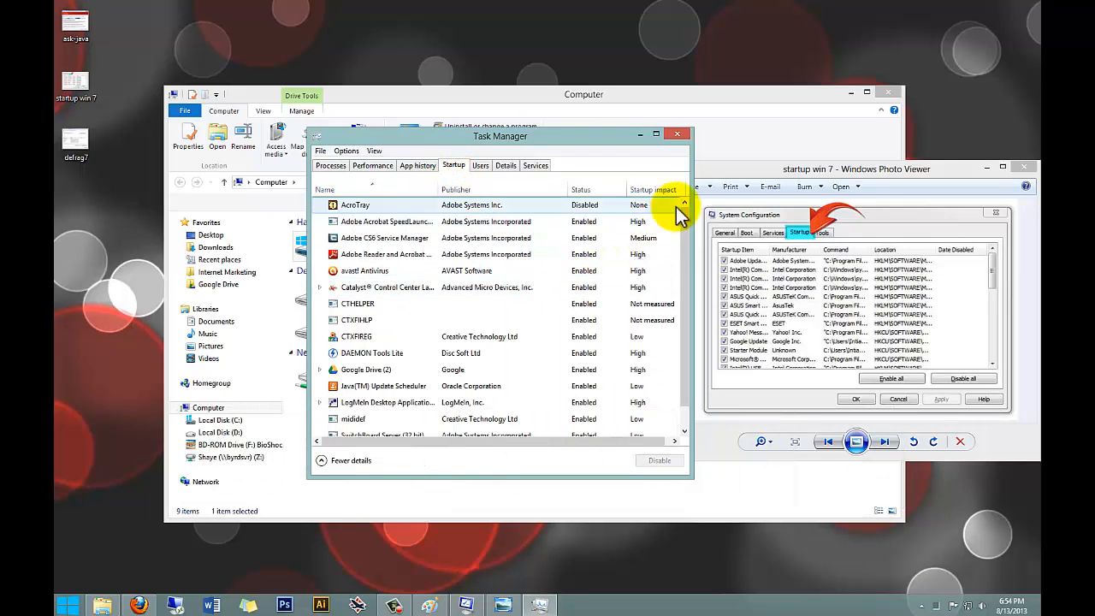
pyautogui.moveTo(585, 139); pyautogui.dragTo(486, 148)
pyautogui.moveTo(565, 166); pyautogui.dragTo(632, 300)
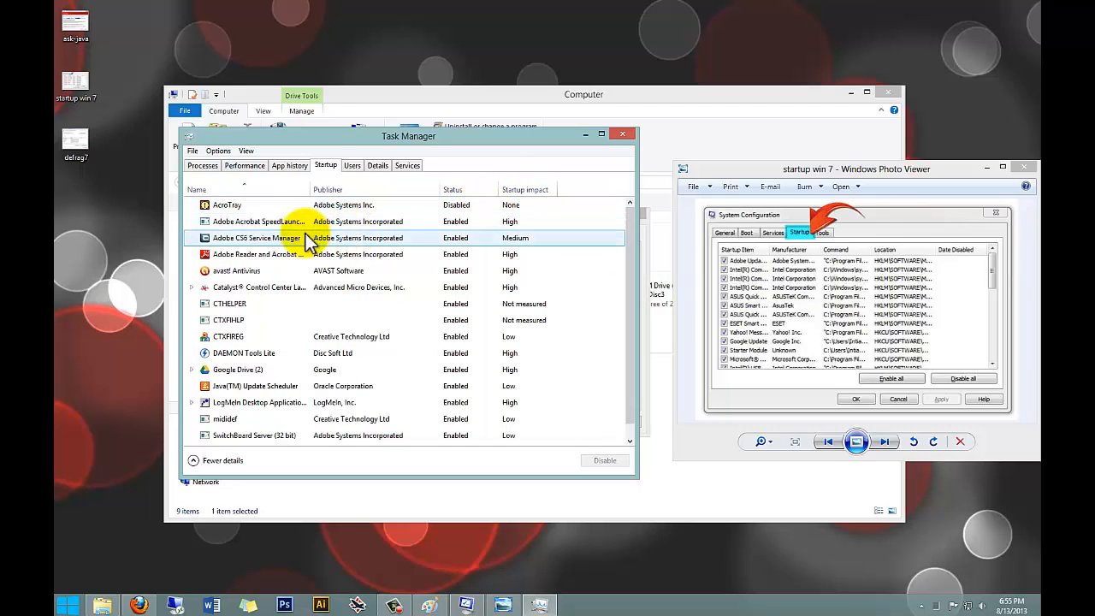
# - Sort the startup programs by startup impact and check the actions available for the Adobe Acrobat SpeedLauncher entry without applying any
pyautogui.click(523, 189)
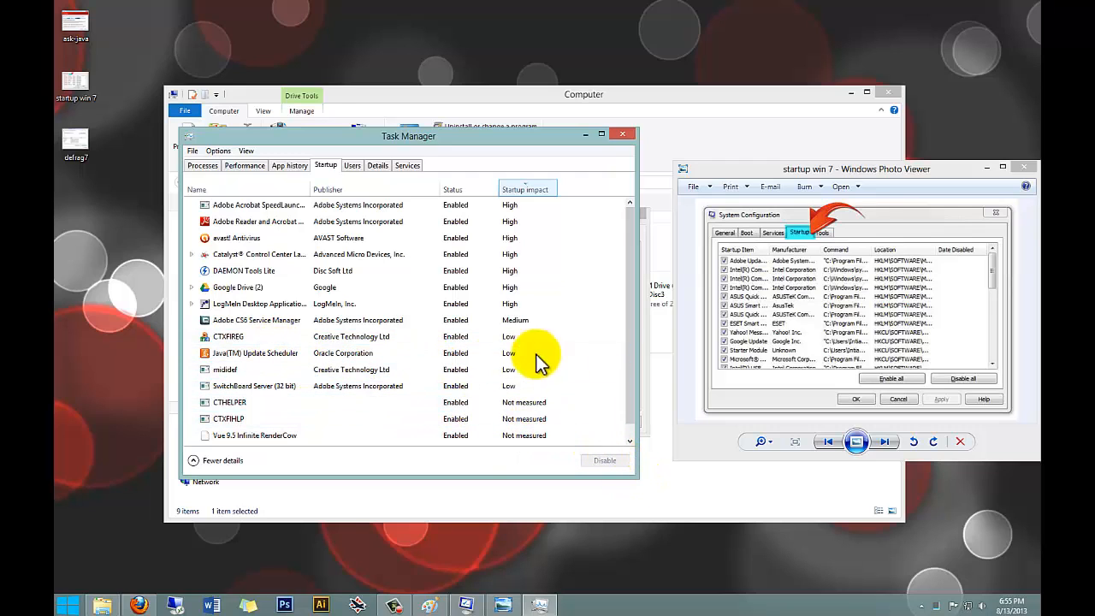
pyautogui.rightClick(509, 208)
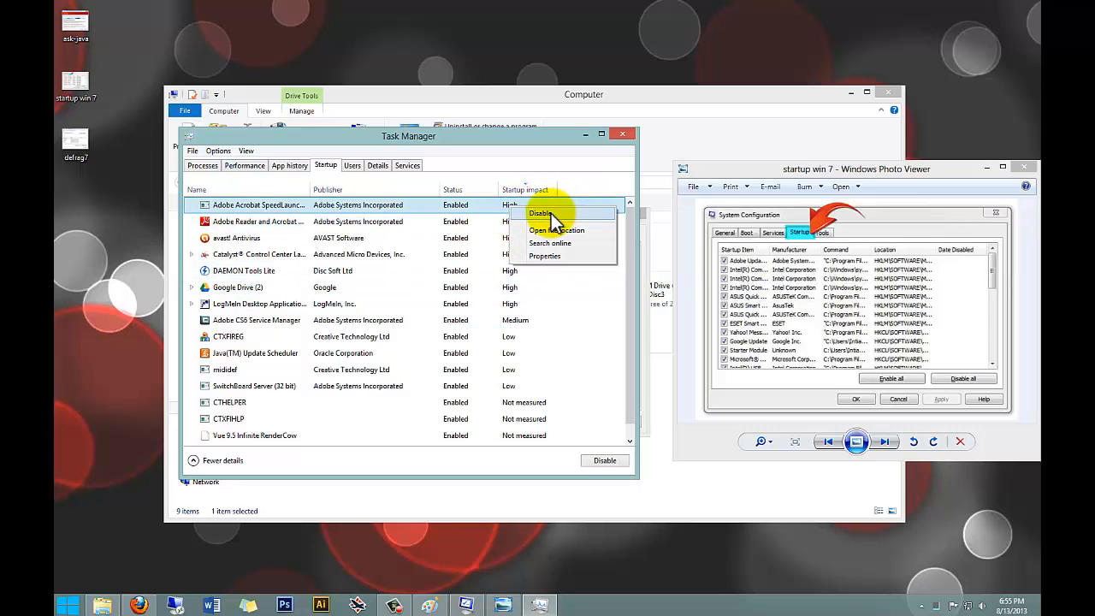
pyautogui.click(557, 138)
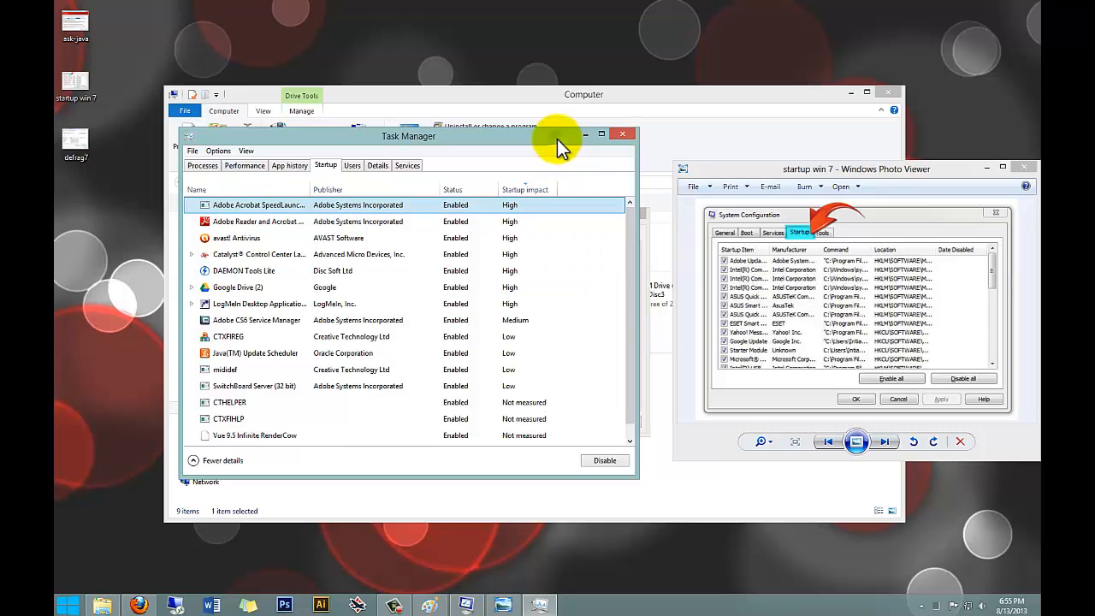
# - Move the startup win 7 image closer to Task Manager and compare the two startup lists
pyautogui.moveTo(768, 168); pyautogui.dragTo(743, 159)
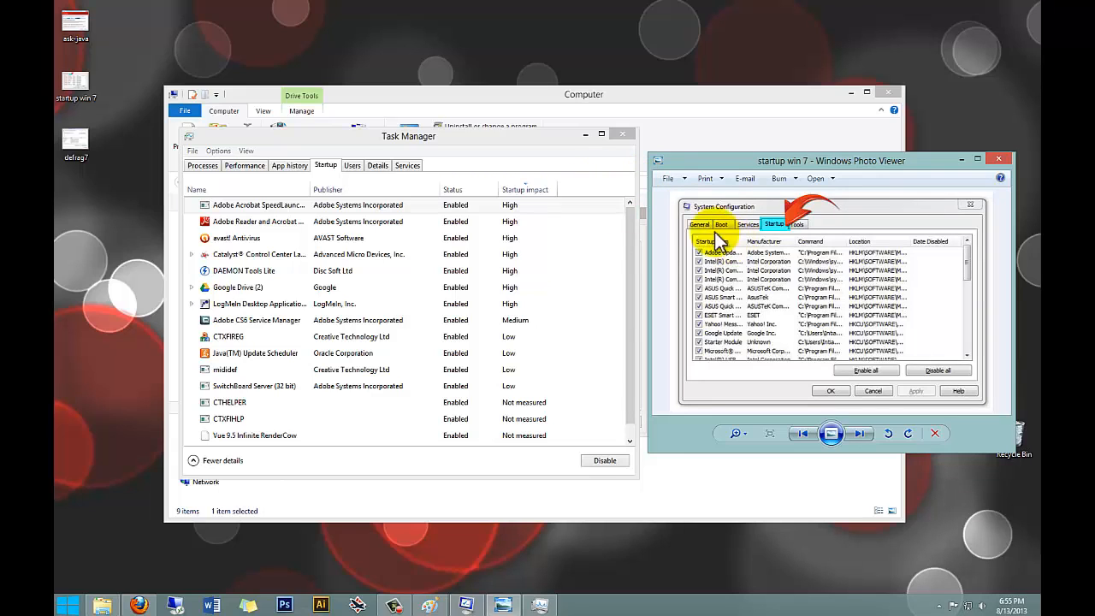
pyautogui.click(545, 257)
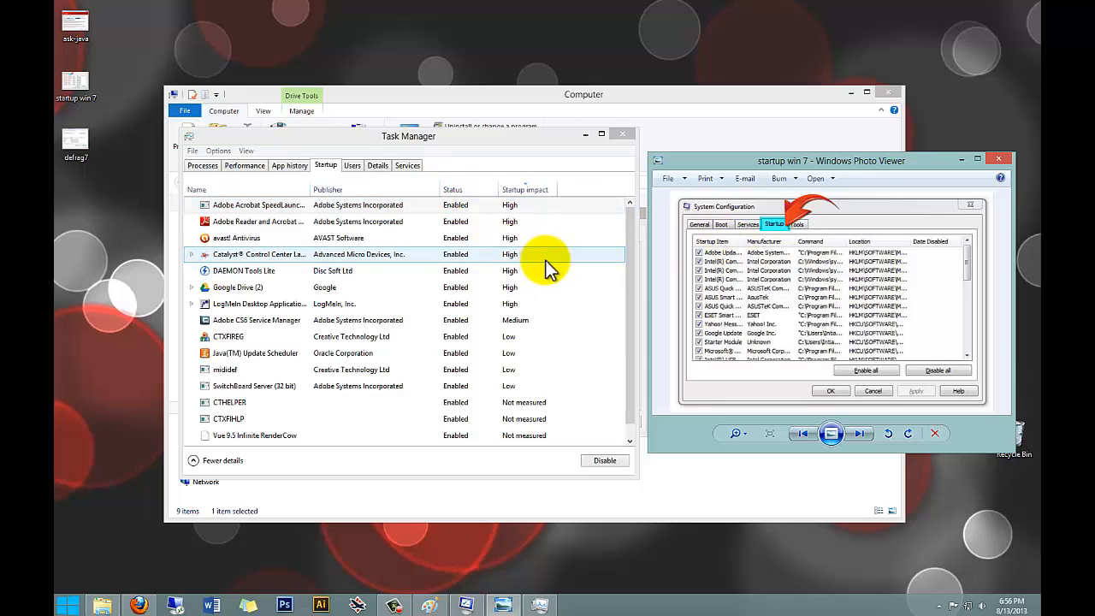
pyautogui.click(541, 272)
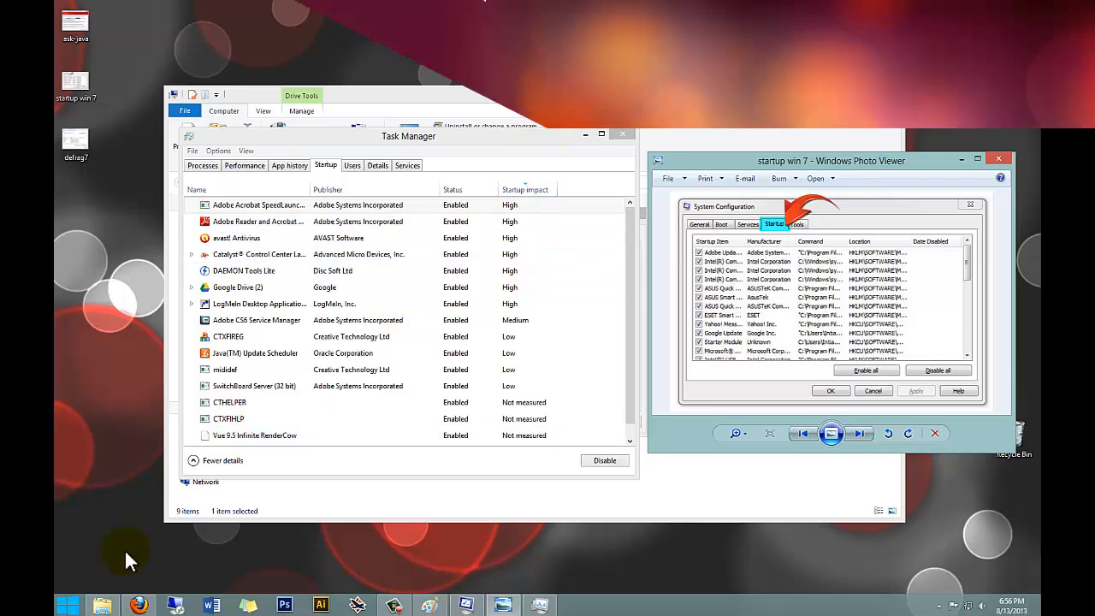
# - Search the installed programs for "pc" and launch AVG PC Tuneup
pyautogui.click(69, 605)
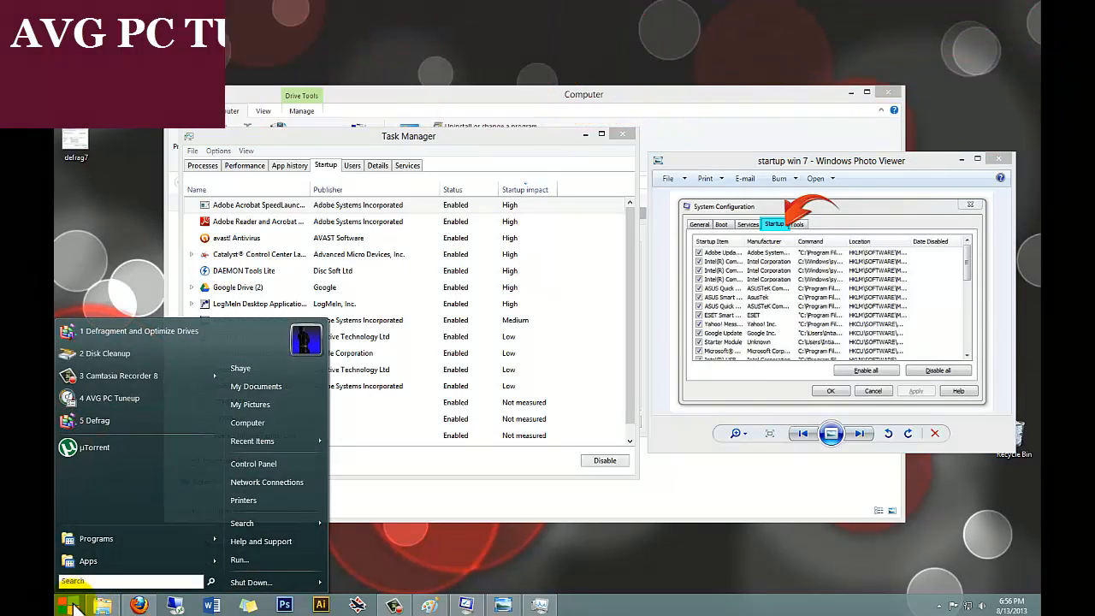
pyautogui.moveTo(163, 537)
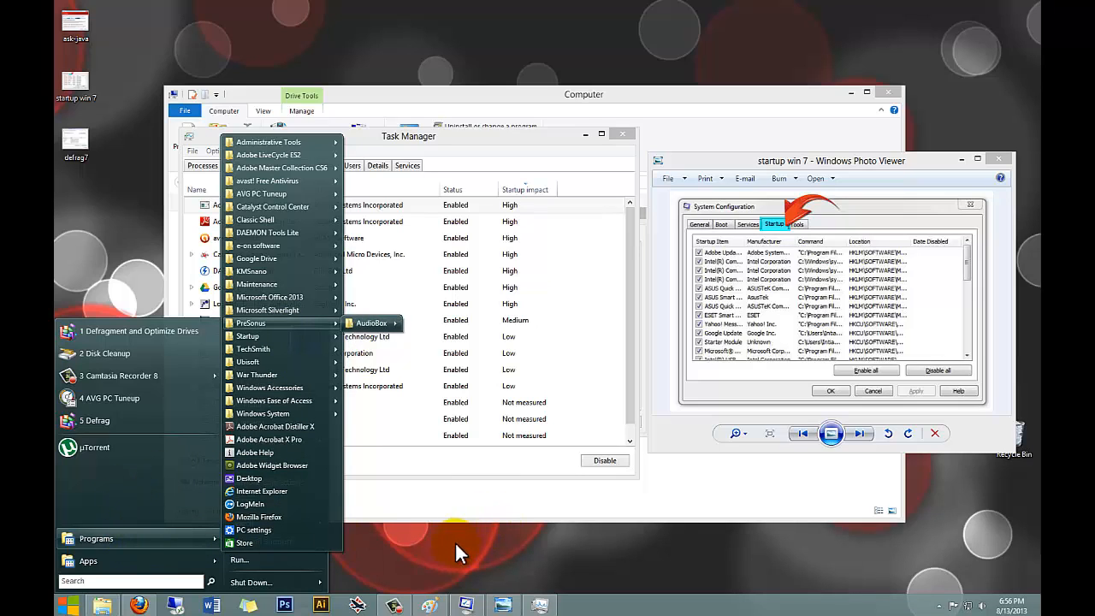
pyautogui.write('avg')
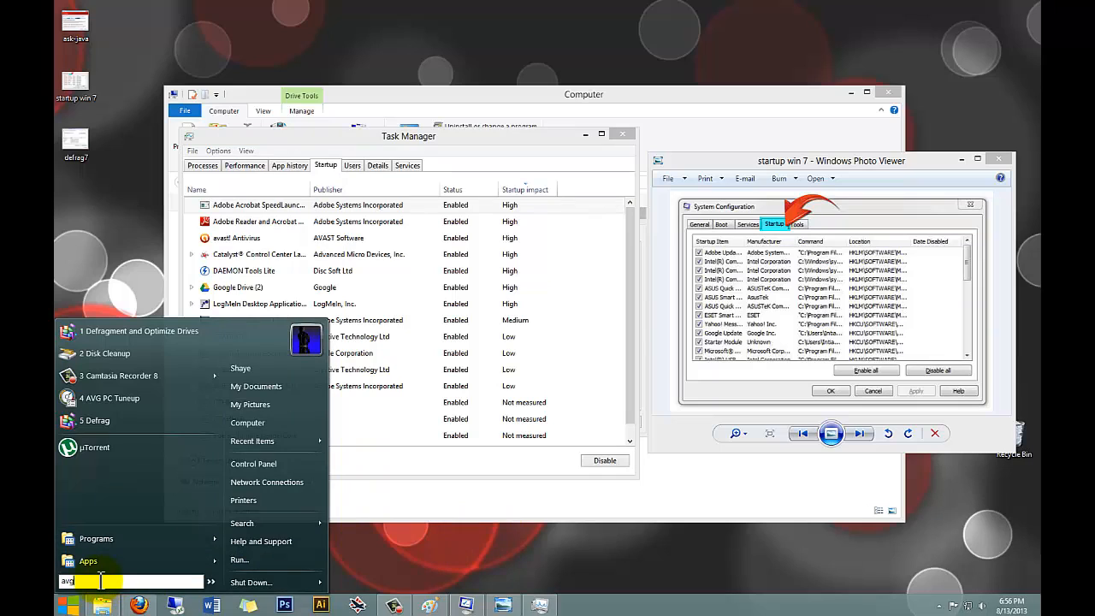
pyautogui.press('BackSpace')
pyautogui.press('BackSpace')
pyautogui.press('BackSpace')
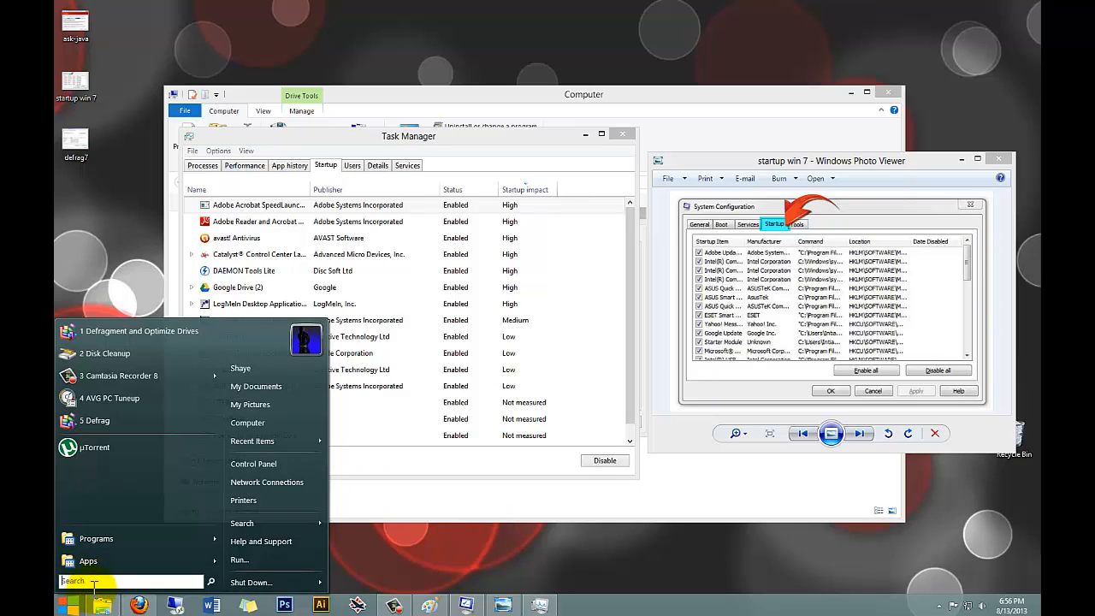
pyautogui.write('pc')
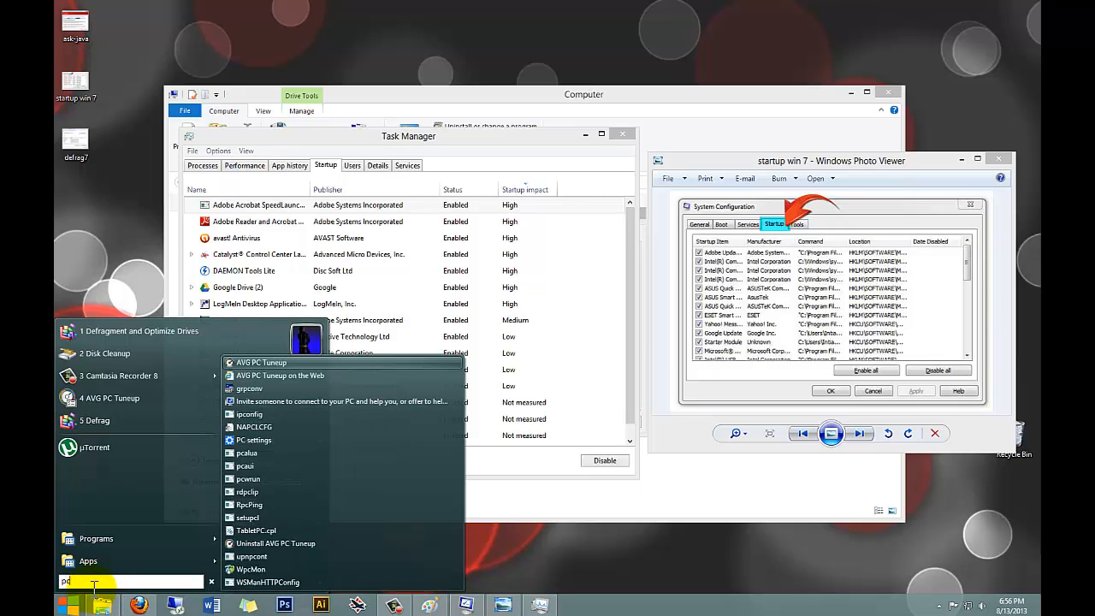
pyautogui.click(284, 363)
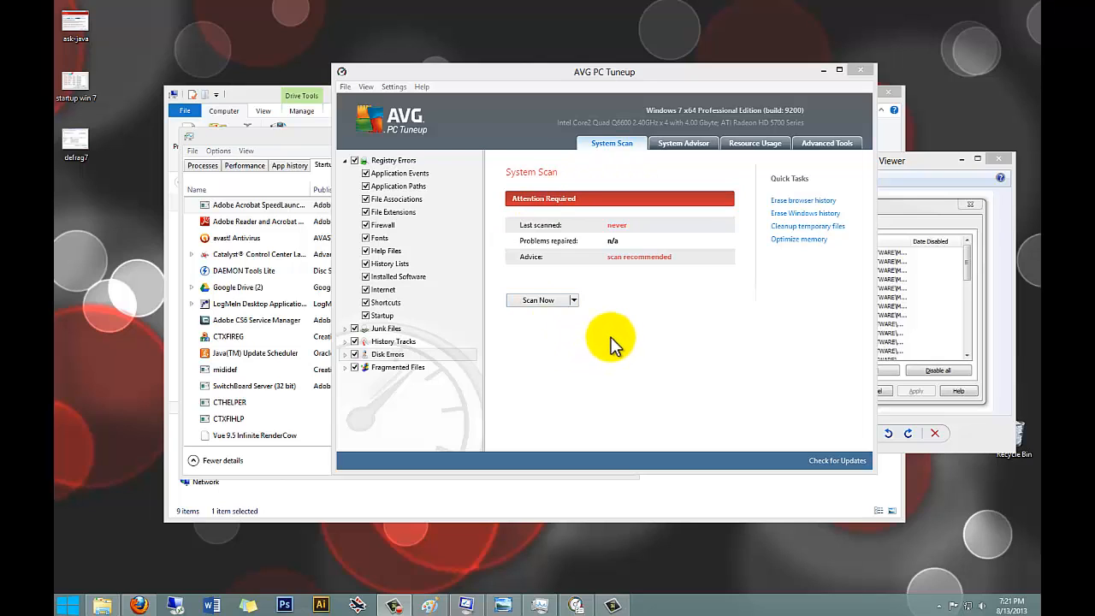
# - Review the scan and repair choices offered for the system scan without starting one
pyautogui.click(573, 301)
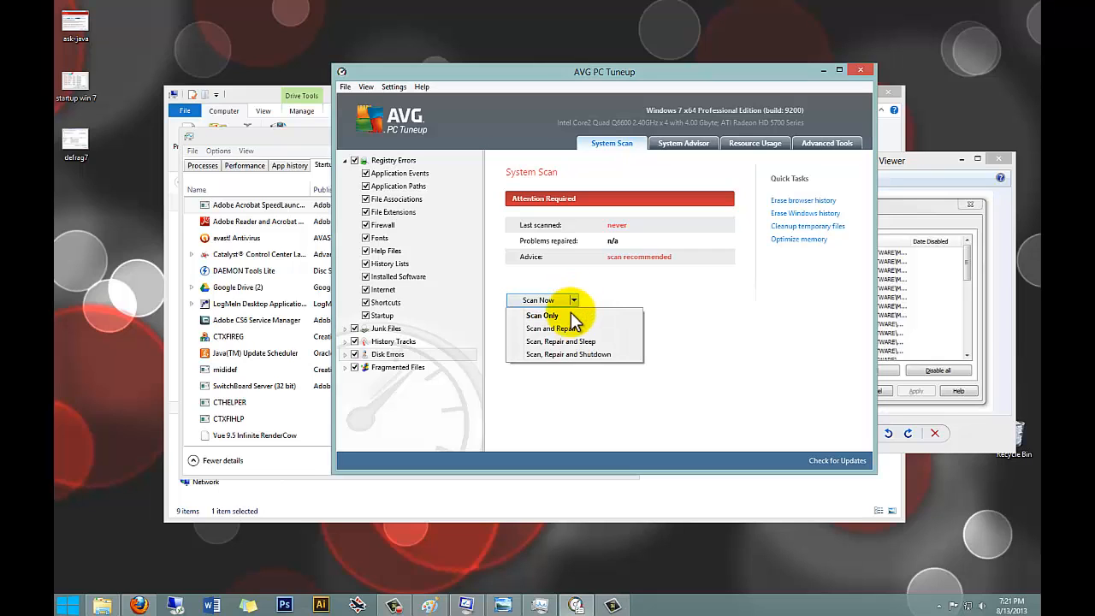
pyautogui.click(675, 306)
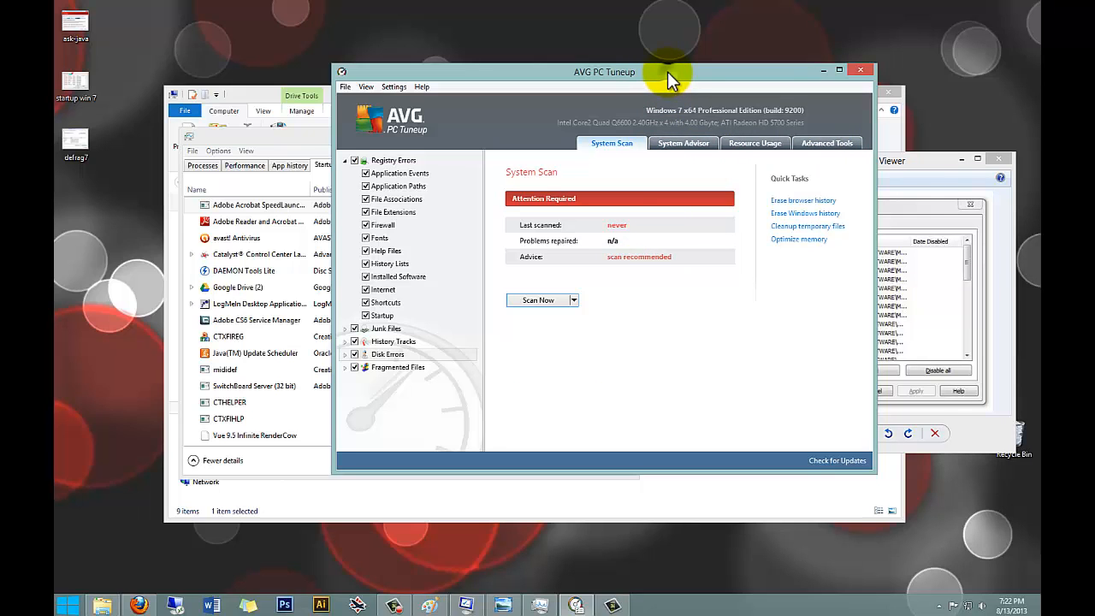
# - Reposition the AVG PC Tuneup window slightly and bring up its program settings
pyautogui.moveTo(668, 73); pyautogui.dragTo(651, 69)
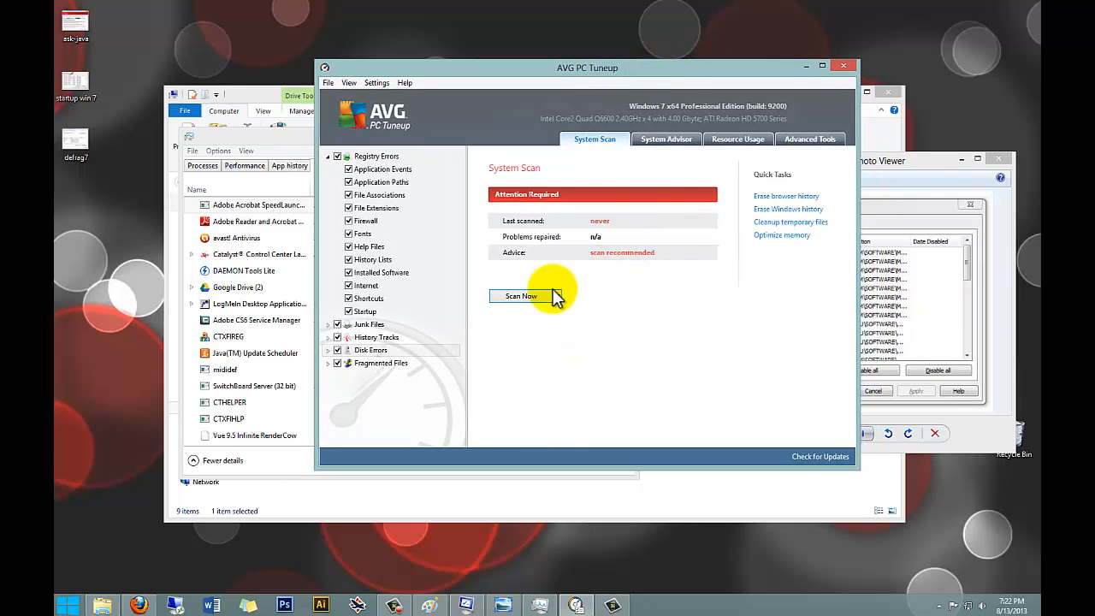
pyautogui.click(376, 83)
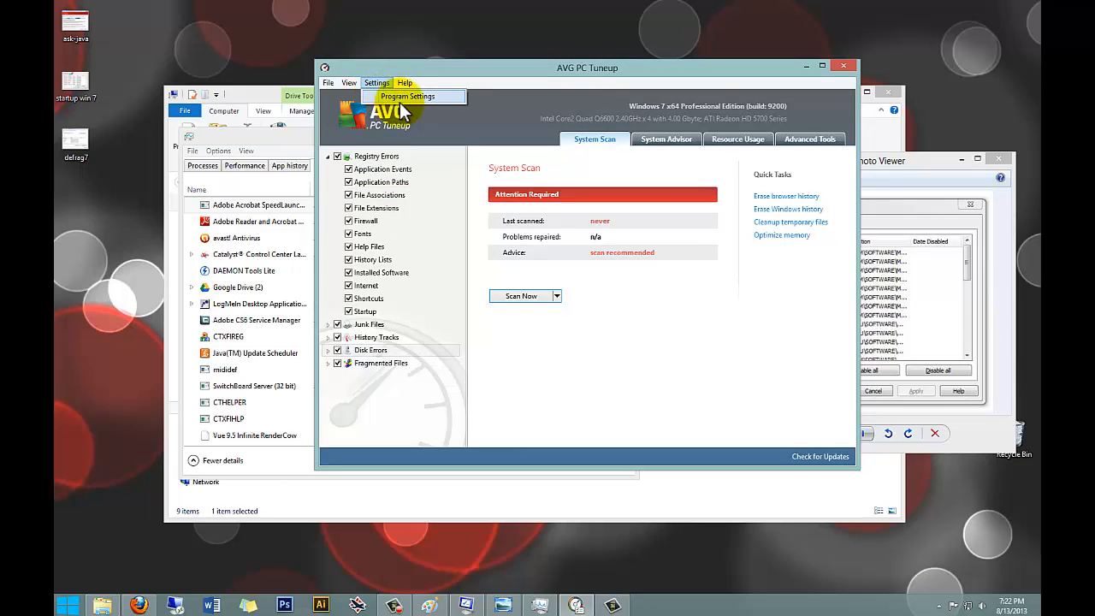